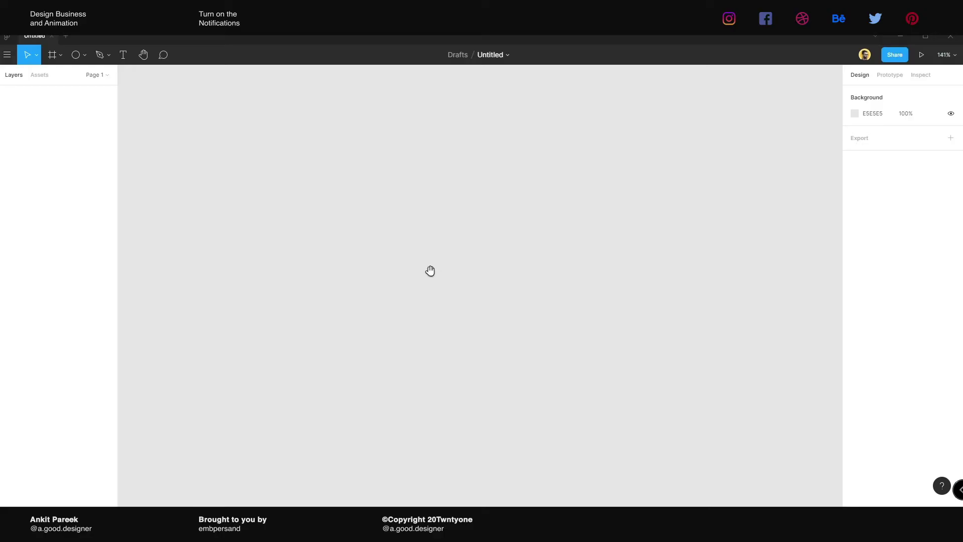
Add a text layer on the canvas containing the designer's name
{"action": "key", "text": "t"}
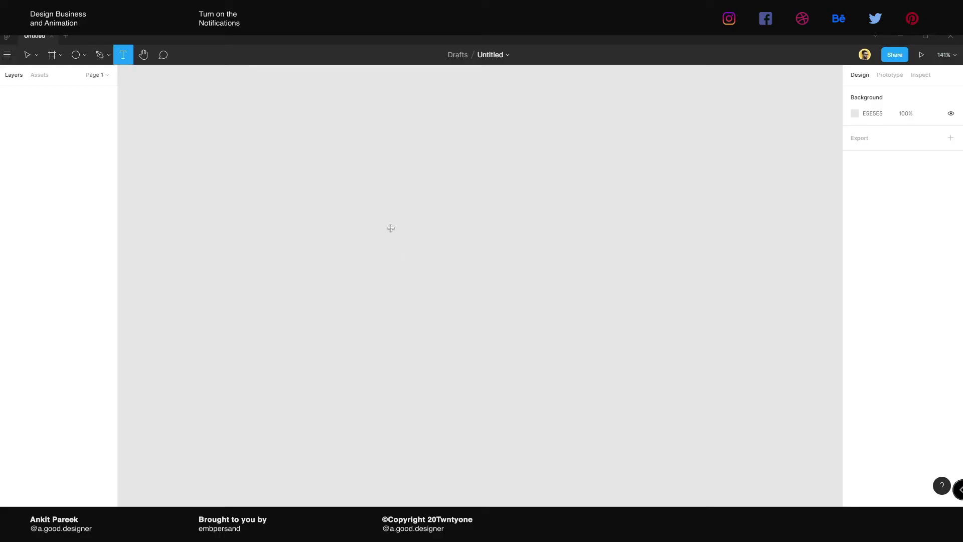
{"action": "left_click", "coordinate": [389, 228]}
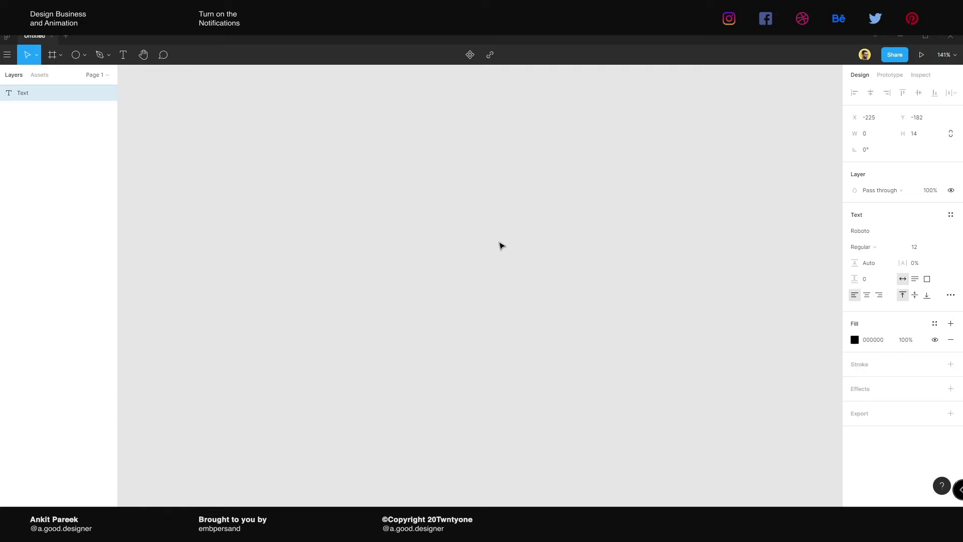
{"action": "type", "text": "Ankit Pareek"}
{"action": "key", "text": "Escape"}
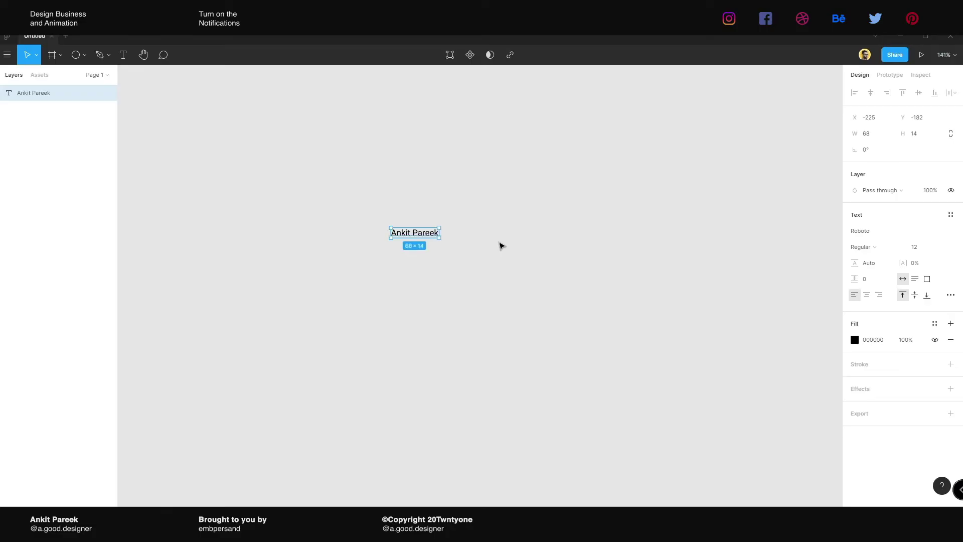
Set the name text to Poppins SemiBold at size 18
{"action": "scroll", "coordinate": [527, 278], "scroll_direction": "down", "scroll_amount": 1}
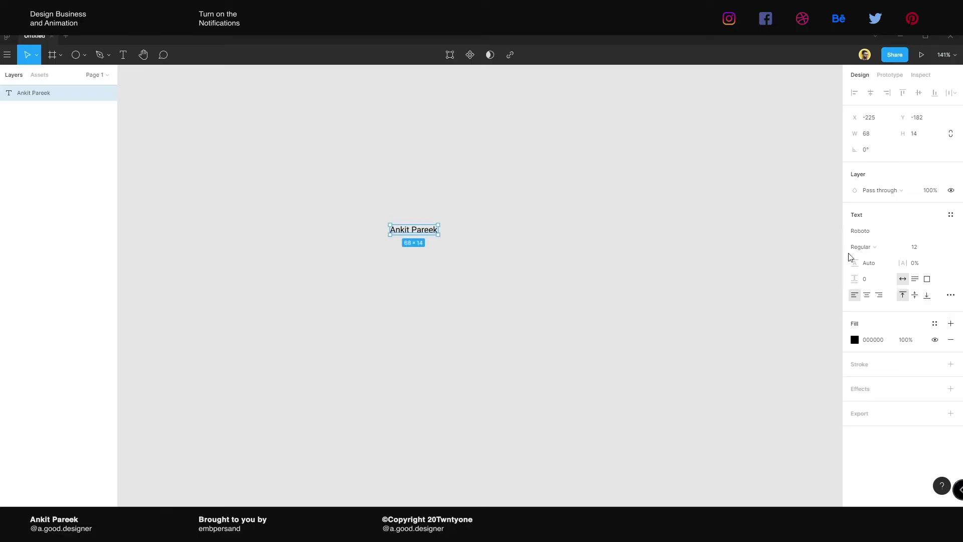
{"action": "left_click", "coordinate": [902, 235]}
{"action": "type", "text": "Po"}
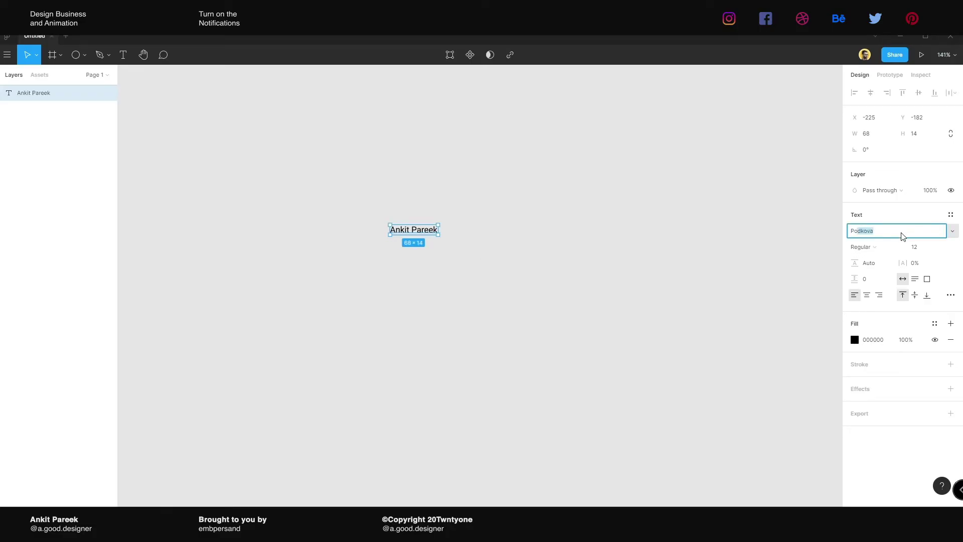
{"action": "type", "text": "ppins"}
{"action": "key", "text": "Return"}
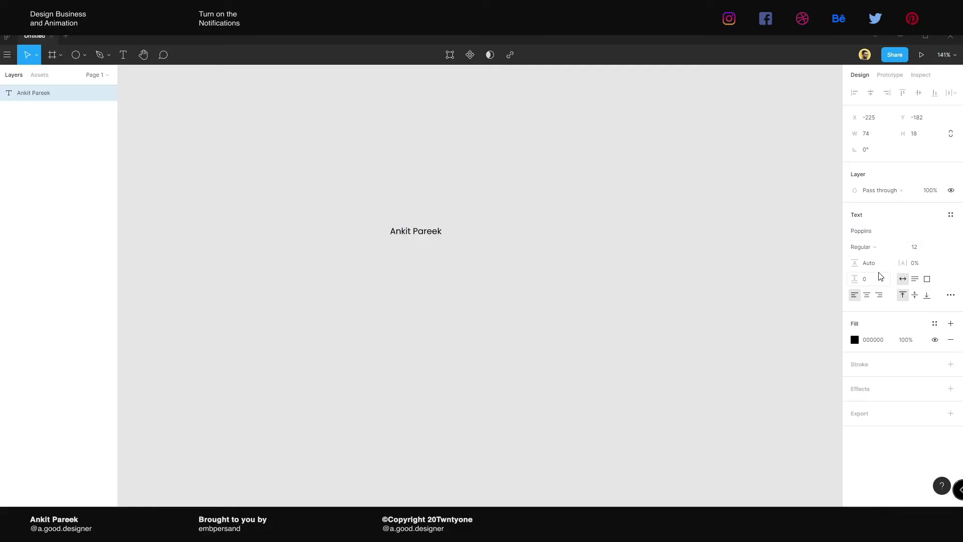
{"action": "left_click", "coordinate": [883, 249]}
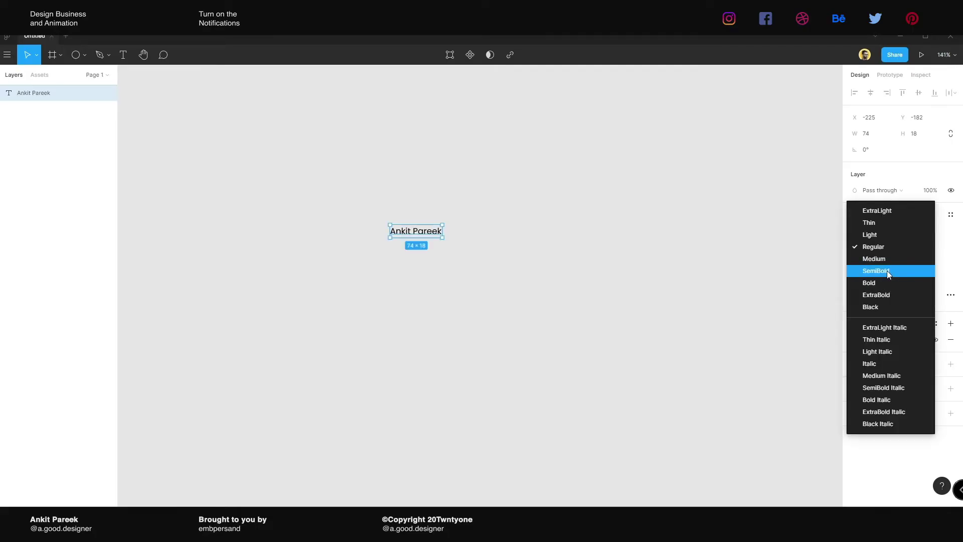
{"action": "left_click", "coordinate": [886, 270]}
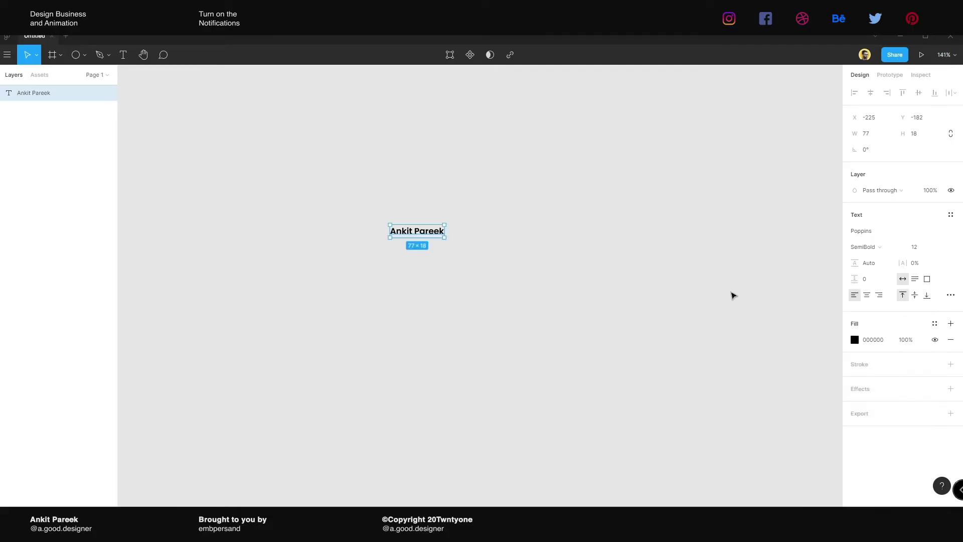
{"action": "left_click", "coordinate": [926, 252]}
{"action": "key", "text": "Return"}
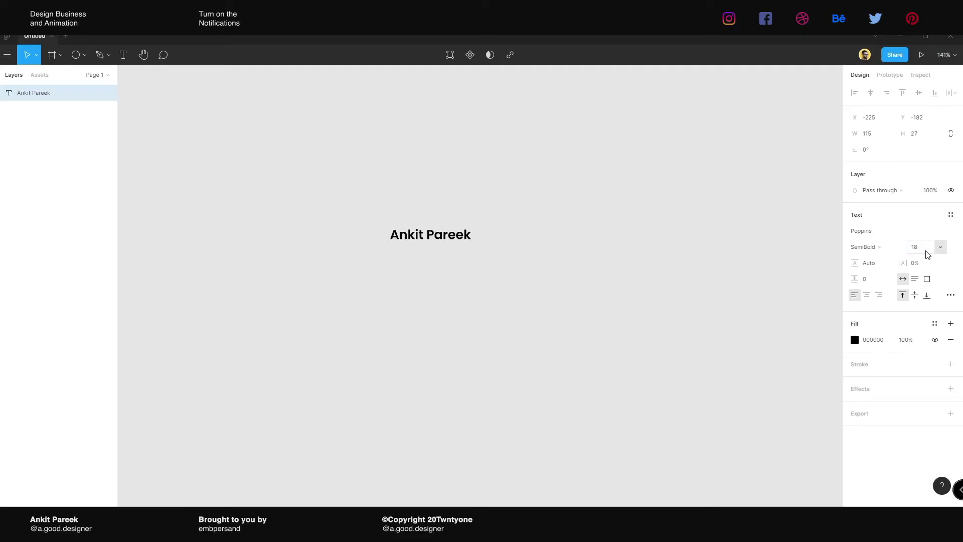
{"action": "scroll", "coordinate": [408, 227], "scroll_direction": "up", "scroll_amount": 5}
{"action": "scroll", "coordinate": [616, 341], "scroll_direction": "down", "scroll_amount": 2}
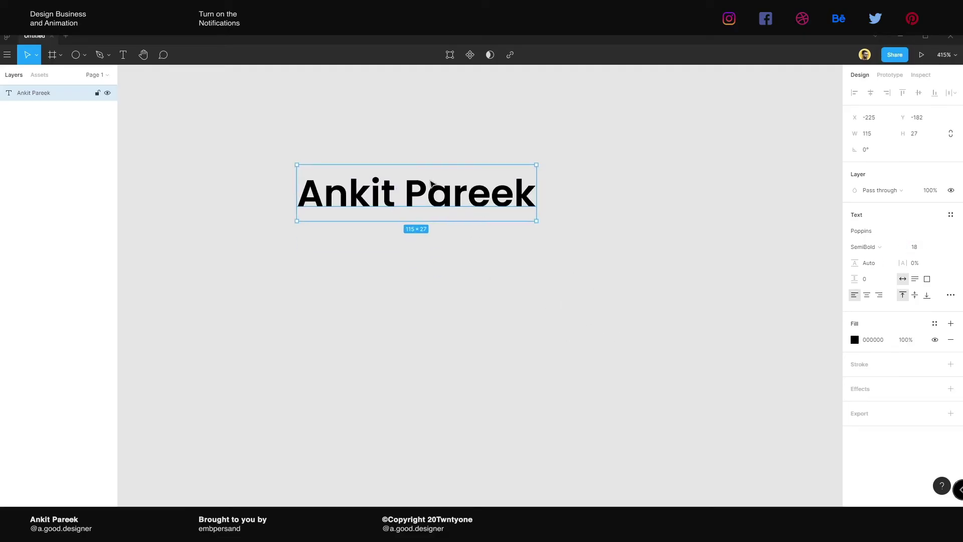
Duplicate the name text below it and make the copy Light weight, size 8
{"action": "left_click_drag", "start_coordinate": [439, 196], "coordinate": [440, 288]}
{"action": "left_click", "coordinate": [892, 251]}
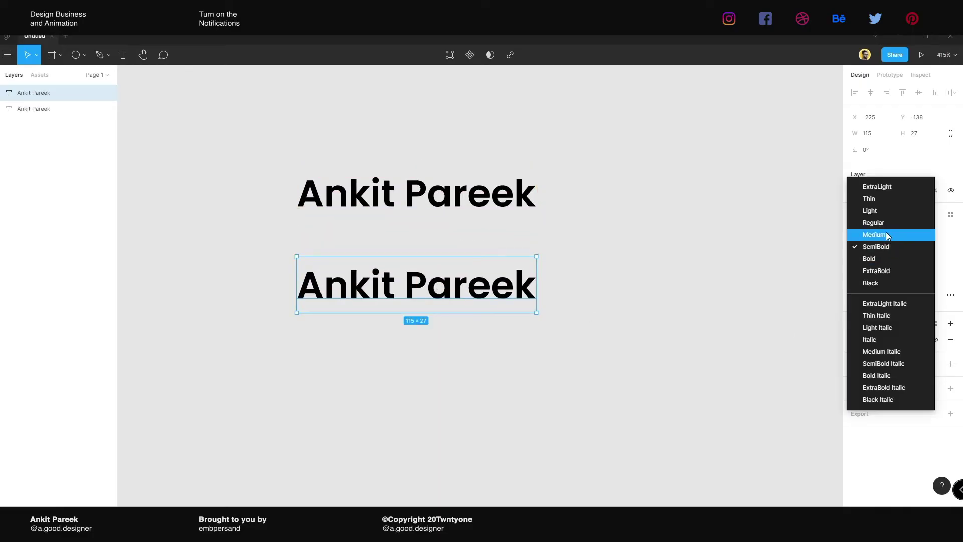
{"action": "left_click", "coordinate": [881, 217]}
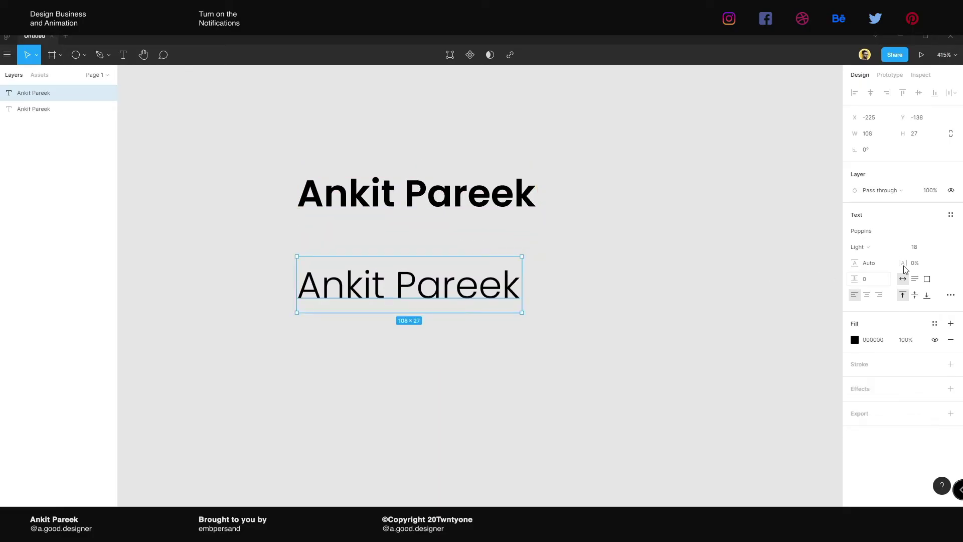
{"action": "left_click", "coordinate": [913, 246]}
{"action": "type", "text": "8"}
{"action": "key", "text": "Return"}
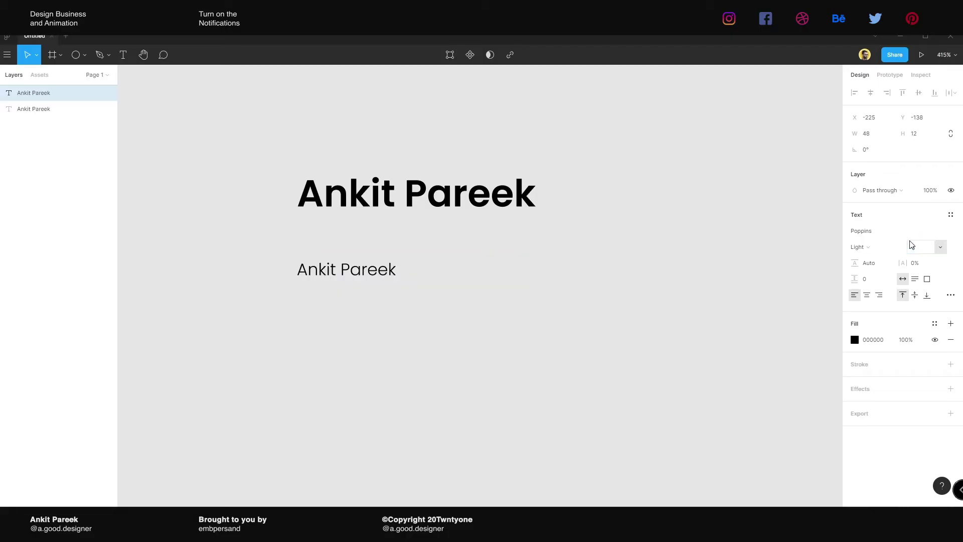
Move the copy just under the name and change its text to 'Bengaluru, India'
{"action": "left_click_drag", "start_coordinate": [381, 266], "coordinate": [381, 246]}
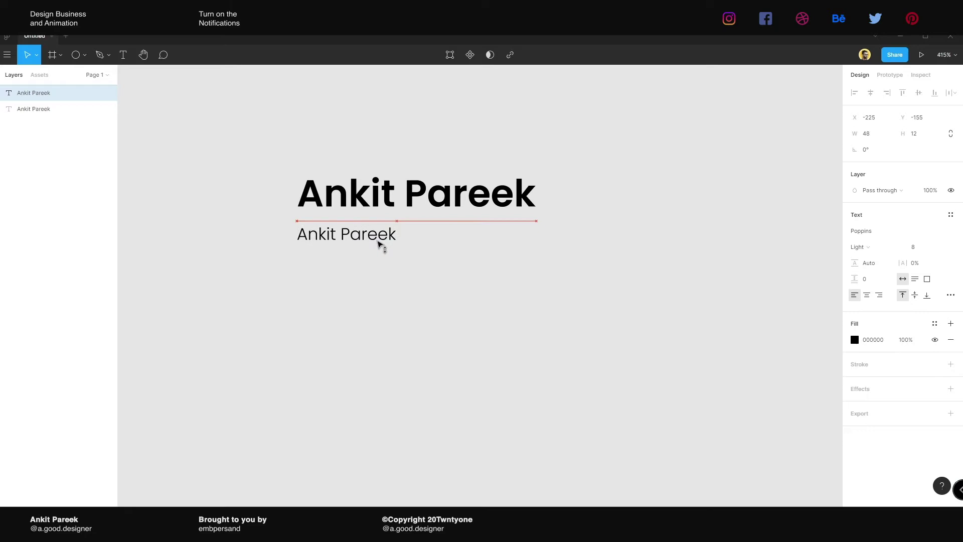
{"action": "scroll", "coordinate": [441, 265], "scroll_direction": "right", "scroll_amount": 1}
{"action": "double_click", "coordinate": [339, 243]}
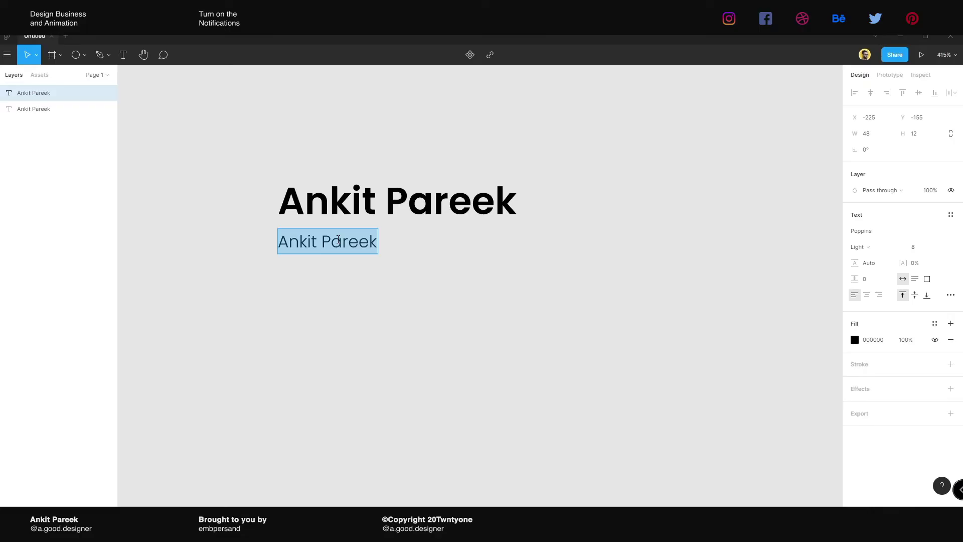
{"action": "type", "text": "Bengalur"}
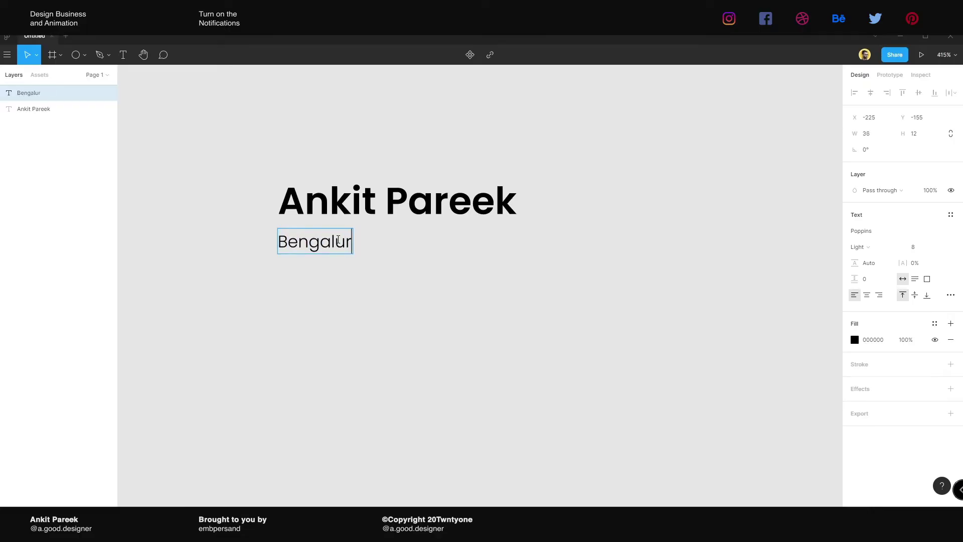
{"action": "type", "text": "u, India"}
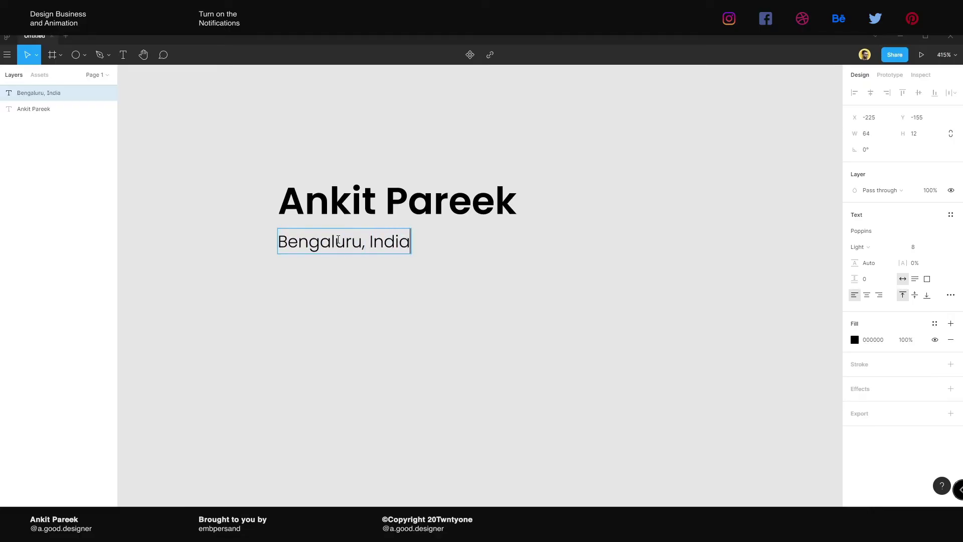
{"action": "key", "text": "Escape"}
{"action": "scroll", "coordinate": [391, 264], "scroll_direction": "down", "scroll_amount": 5}
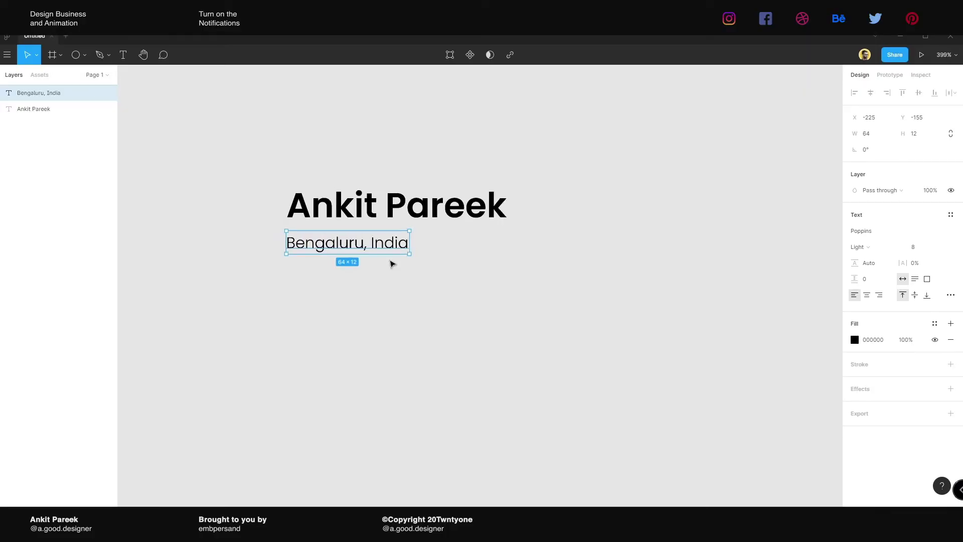
{"action": "left_click", "coordinate": [440, 272]}
Wrap the name and location texts in a vertical auto-layout Frame 1 (115×39, zero spacing)
{"action": "left_click_drag", "start_coordinate": [472, 177], "coordinate": [258, 331]}
{"action": "left_click_drag", "start_coordinate": [545, 256], "coordinate": [555, 260]}
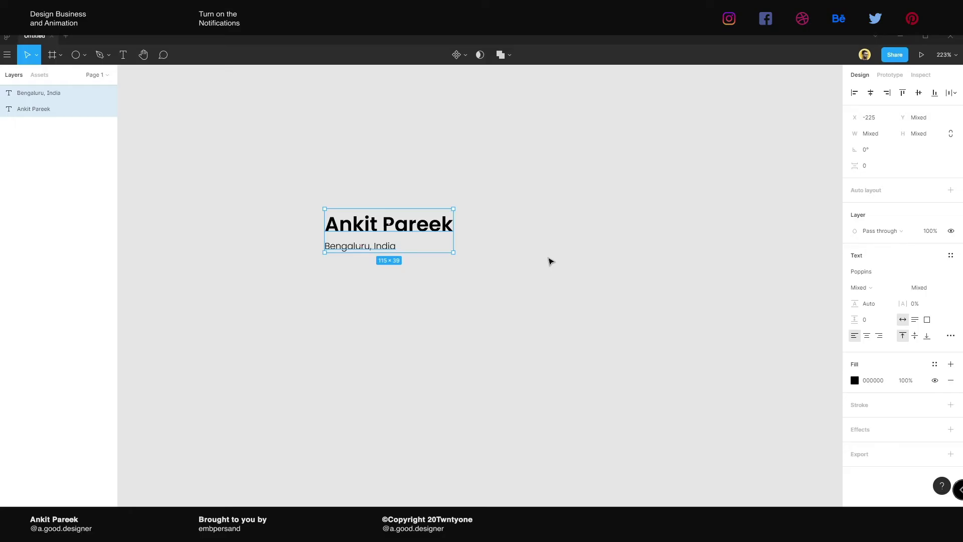
{"action": "key", "text": "shift+a"}
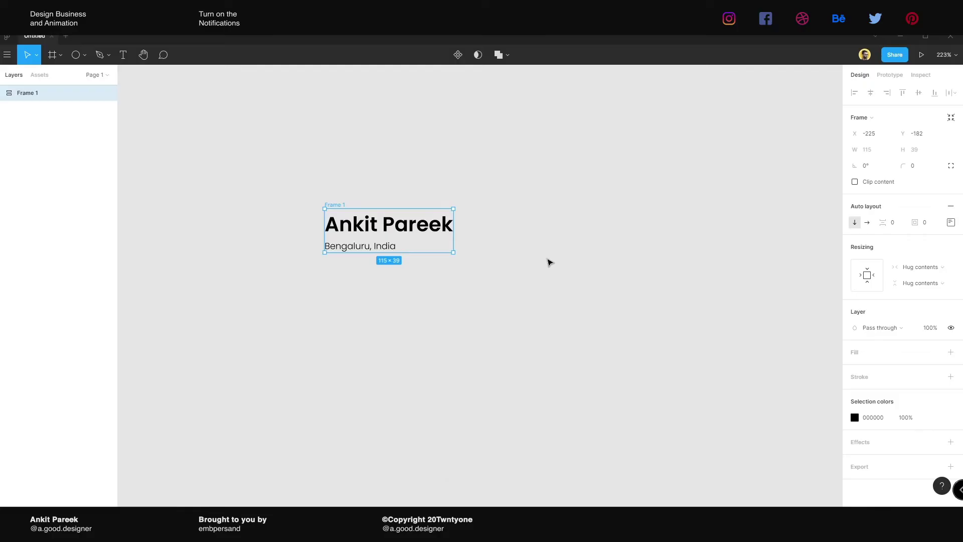
{"action": "key", "text": "ctrl+z"}
{"action": "scroll", "coordinate": [465, 243], "scroll_direction": "left", "scroll_amount": 1}
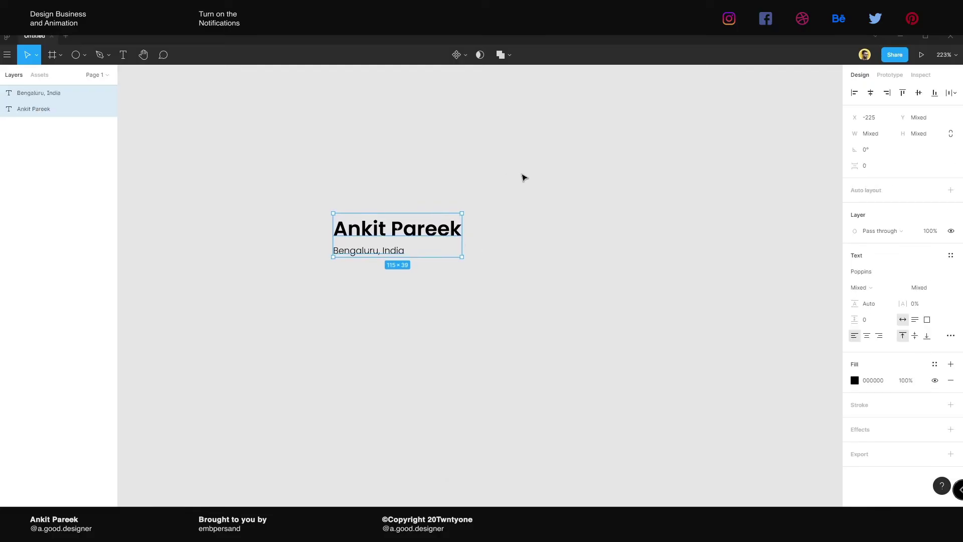
{"action": "left_click", "coordinate": [951, 191]}
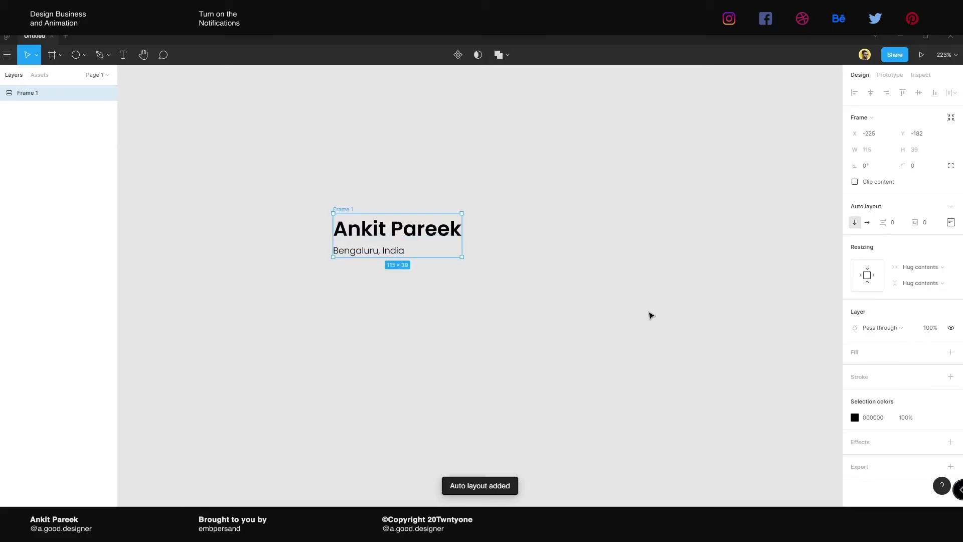
{"action": "left_click", "coordinate": [651, 315]}
{"action": "left_click", "coordinate": [346, 209]}
{"action": "scroll", "coordinate": [445, 338], "scroll_direction": "right", "scroll_amount": 5}
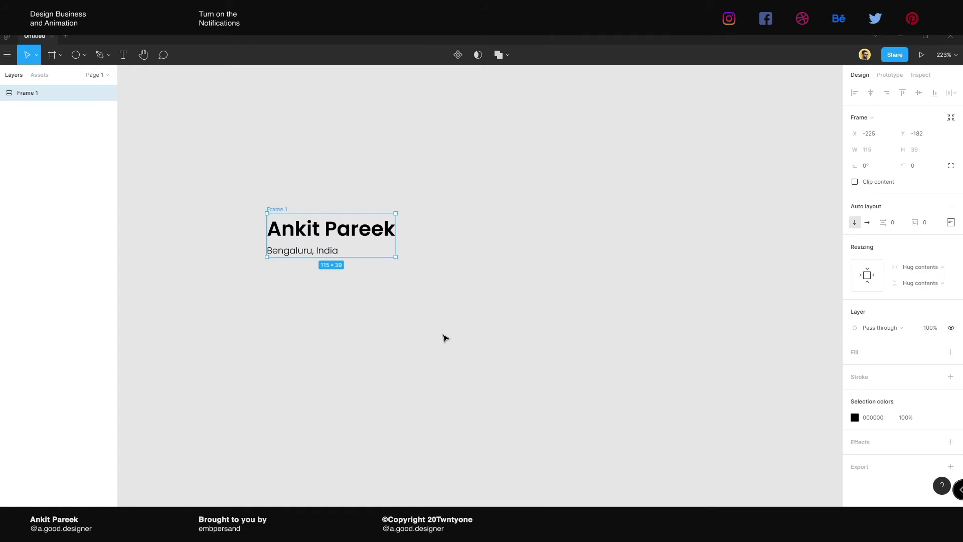
{"action": "left_click", "coordinate": [481, 288]}
{"action": "scroll", "coordinate": [451, 246], "scroll_direction": "up", "scroll_amount": 5}
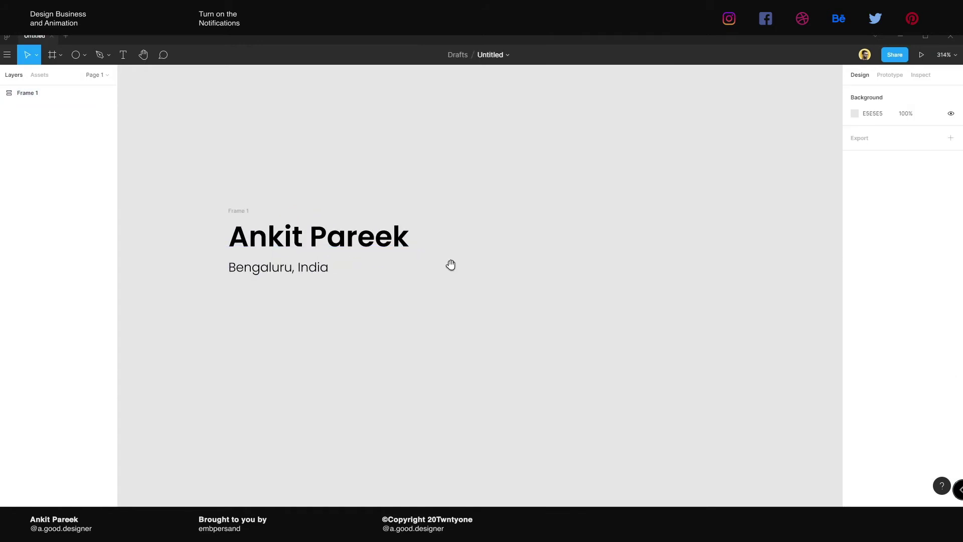
Draw a tiny circle to the right of the name block
{"action": "key", "text": "o"}
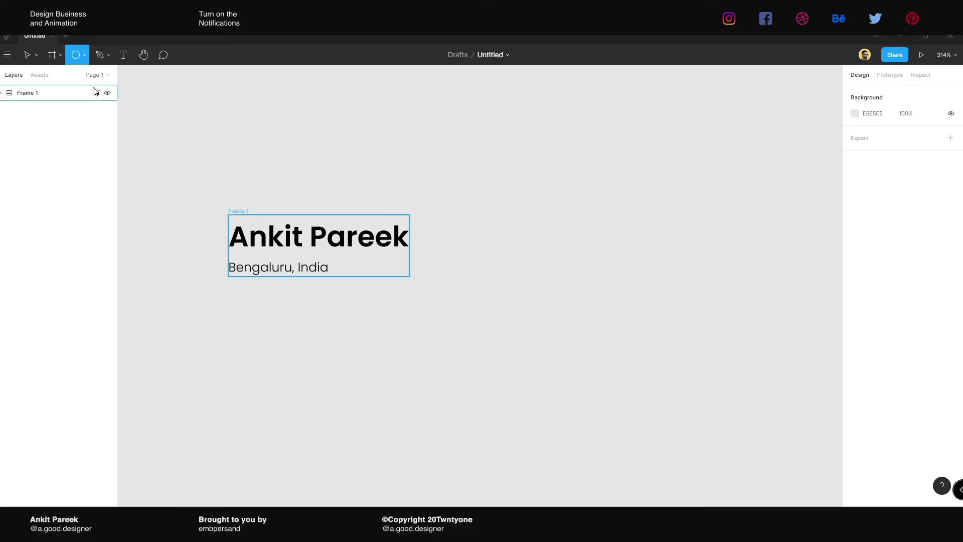
{"action": "scroll", "coordinate": [445, 254], "scroll_direction": "up", "scroll_amount": 5}
{"action": "left_click_drag", "start_coordinate": [442, 220], "coordinate": [452, 229]}
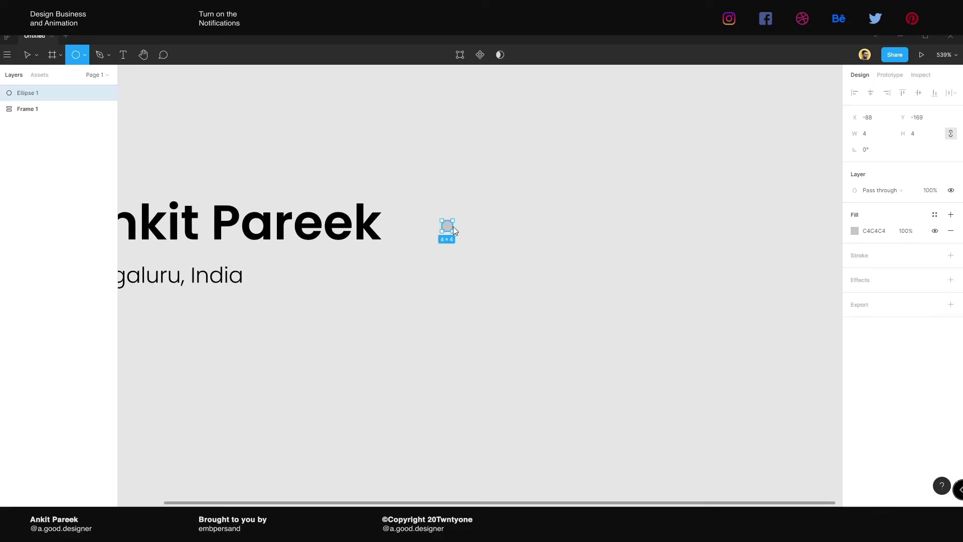
{"action": "scroll", "coordinate": [509, 325], "scroll_direction": "left", "scroll_amount": 2}
{"action": "scroll", "coordinate": [509, 325], "scroll_direction": "down", "scroll_amount": 1}
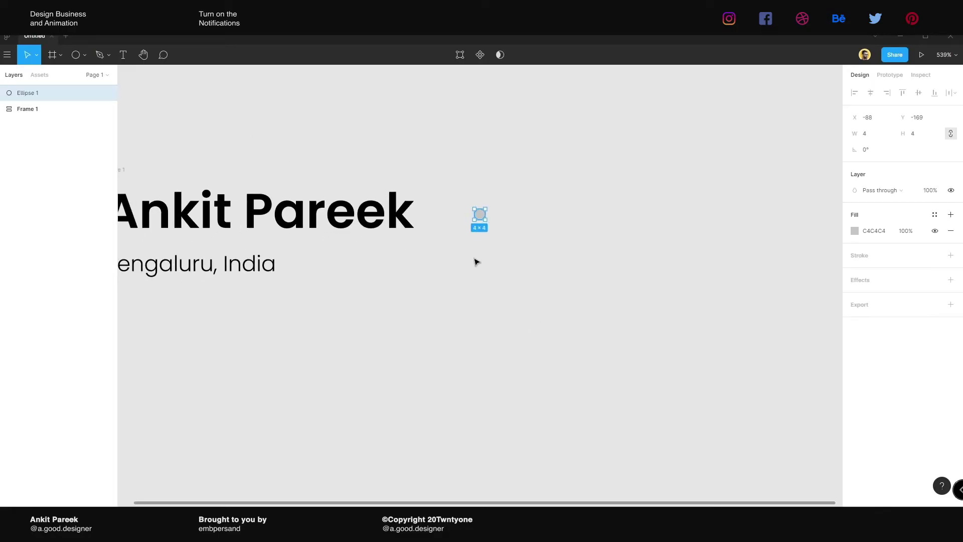
Duplicate the dot twice to stack three dots vertically, then select all three
{"action": "key", "text": "ctrl+d"}
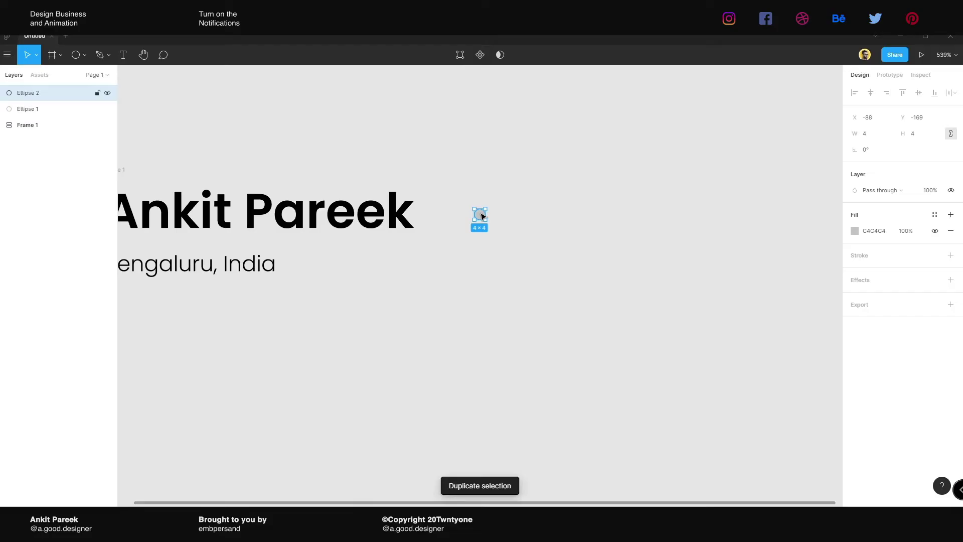
{"action": "left_click_drag", "start_coordinate": [481, 216], "coordinate": [477, 232]}
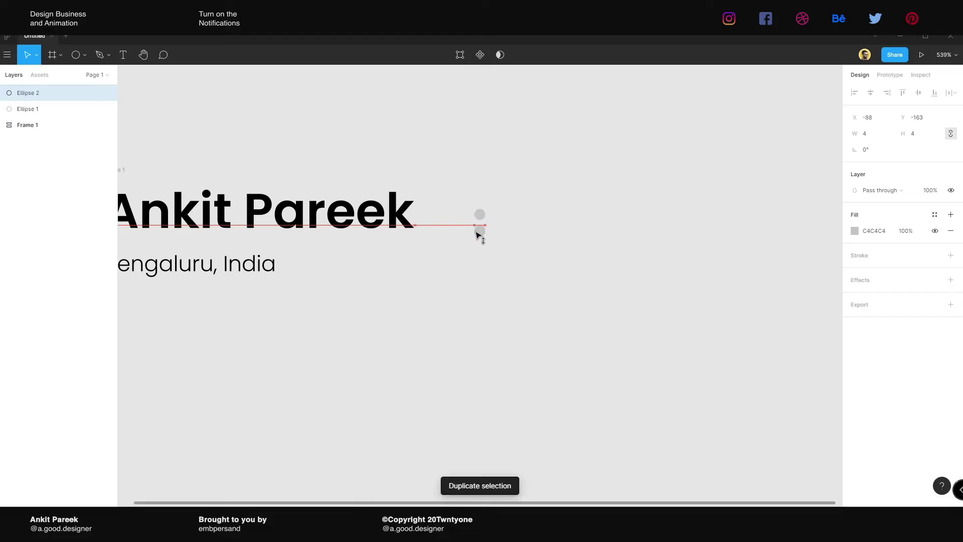
{"action": "key", "text": "ctrl+d"}
{"action": "left_click", "coordinate": [530, 239]}
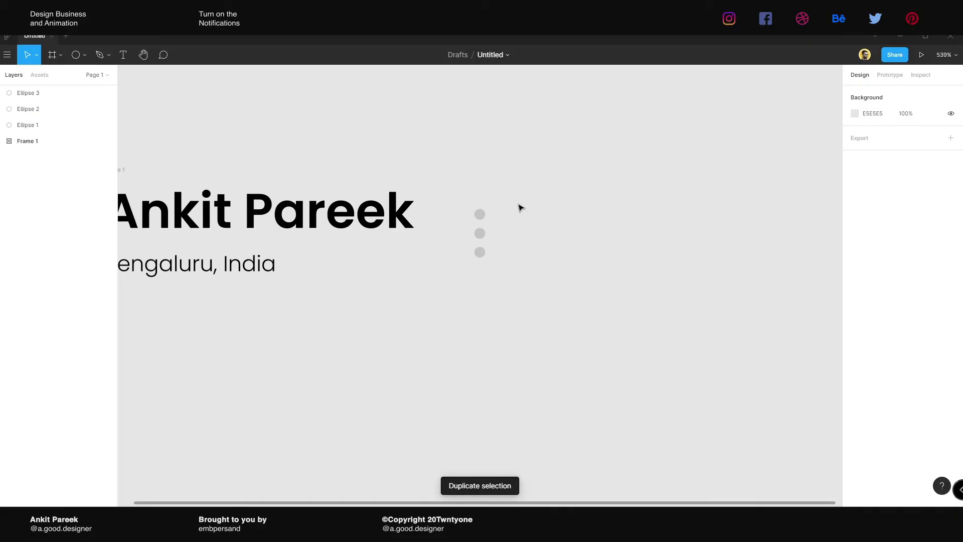
{"action": "left_click_drag", "start_coordinate": [517, 199], "coordinate": [464, 316]}
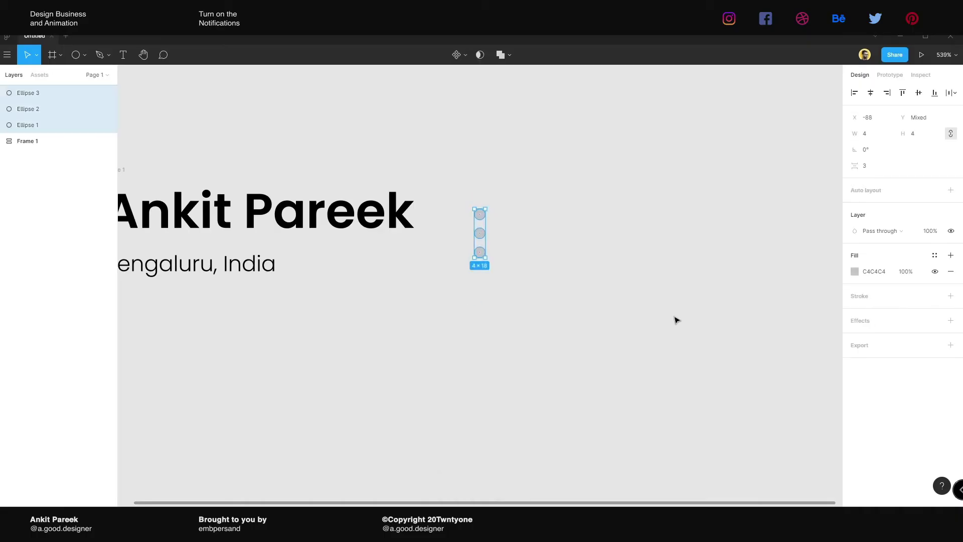
Group the three dots and rename the group 'Three dots' in the Layers panel
{"action": "key", "text": "ctrl+g"}
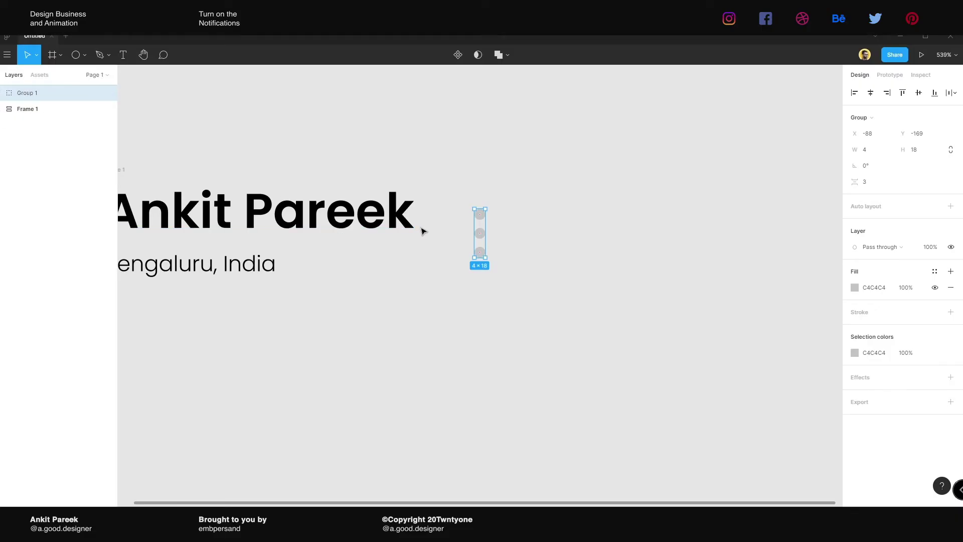
{"action": "key", "text": "ctrl+r"}
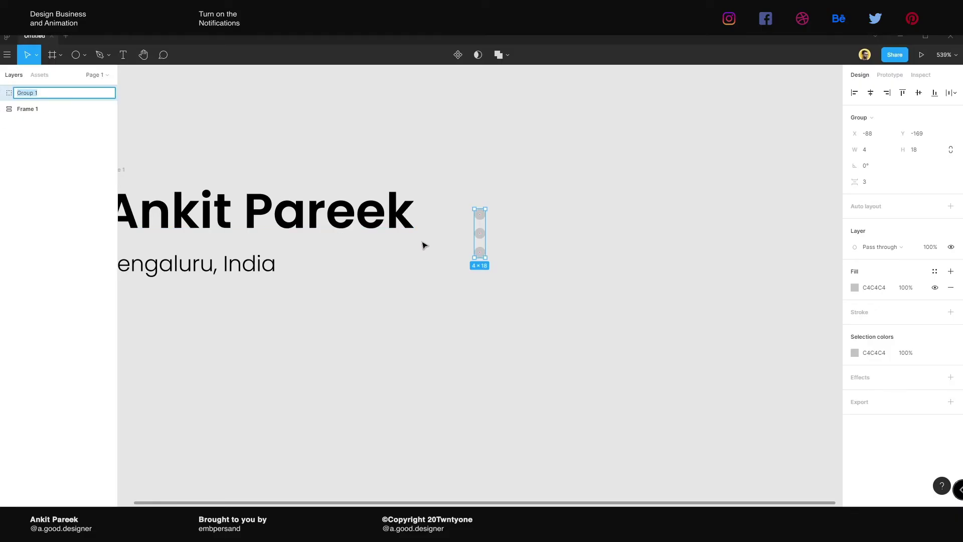
{"action": "left_click", "coordinate": [519, 225]}
{"action": "left_click", "coordinate": [480, 216]}
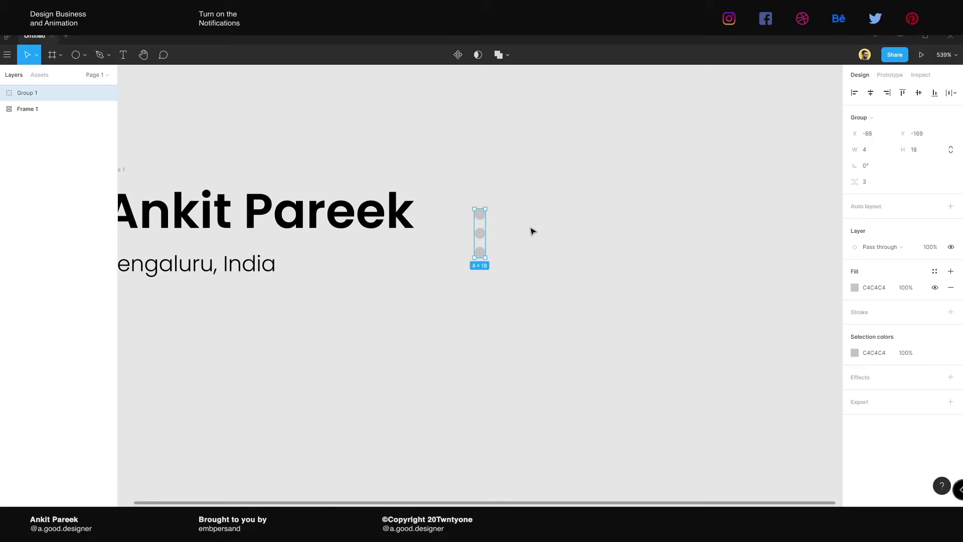
{"action": "key", "text": "ctrl+r"}
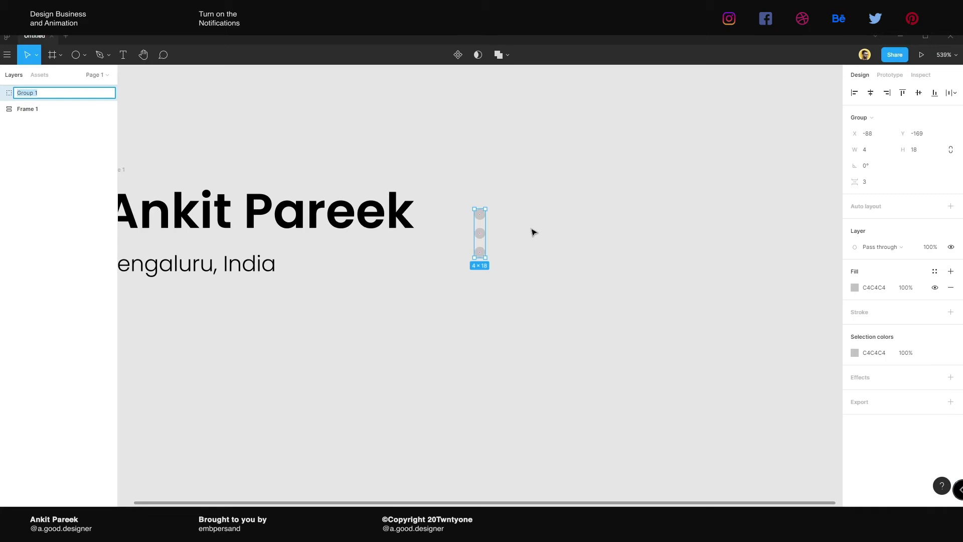
{"action": "left_click", "coordinate": [534, 233]}
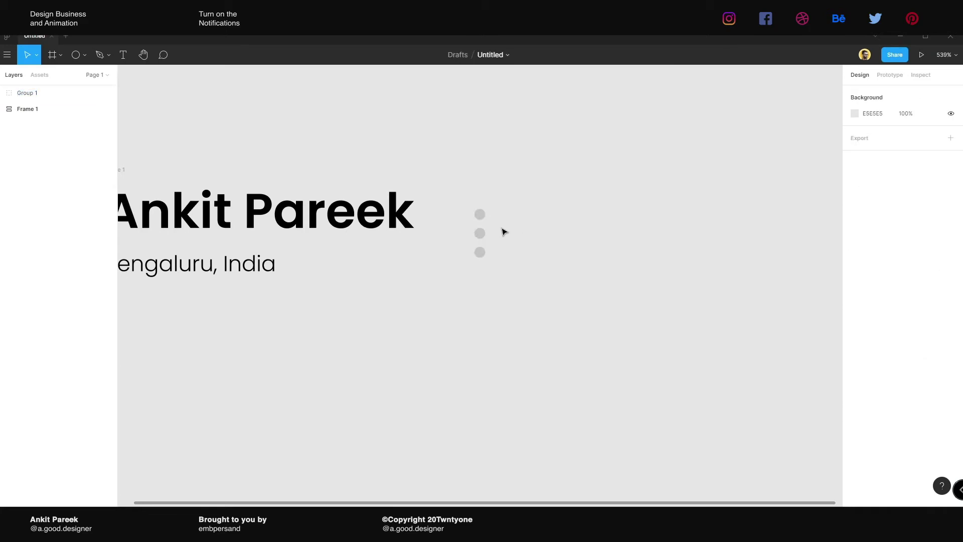
{"action": "left_click", "coordinate": [481, 220]}
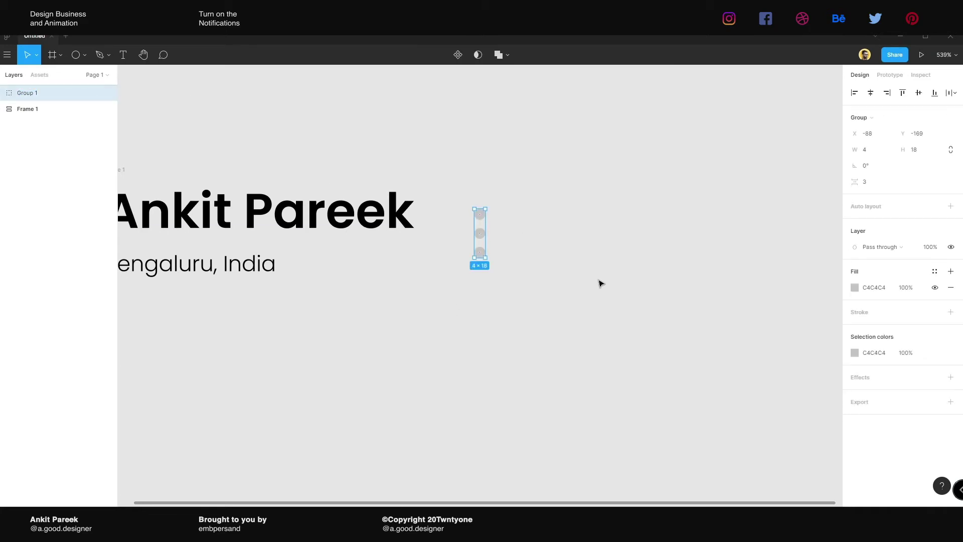
{"action": "double_click", "coordinate": [27, 93]}
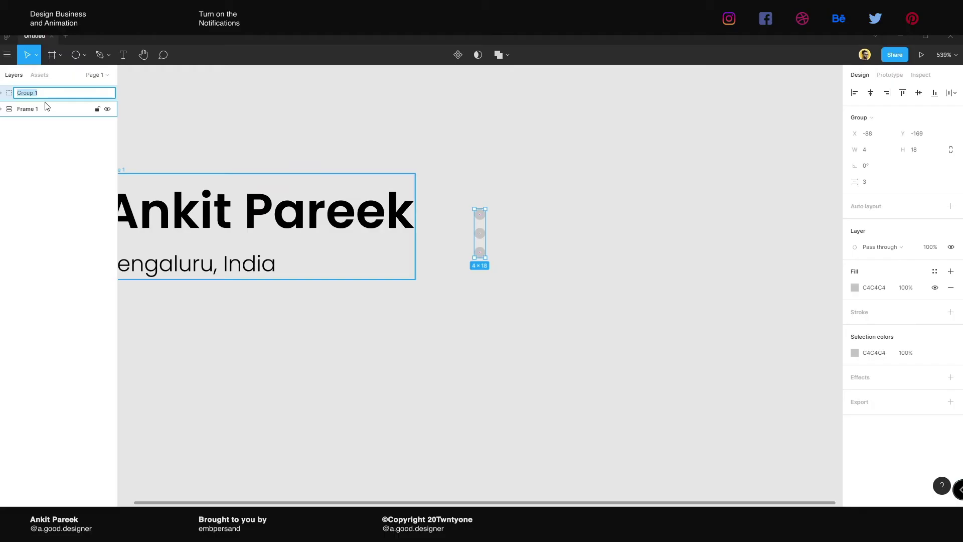
{"action": "type", "text": "Three dots"}
{"action": "key", "text": "Return"}
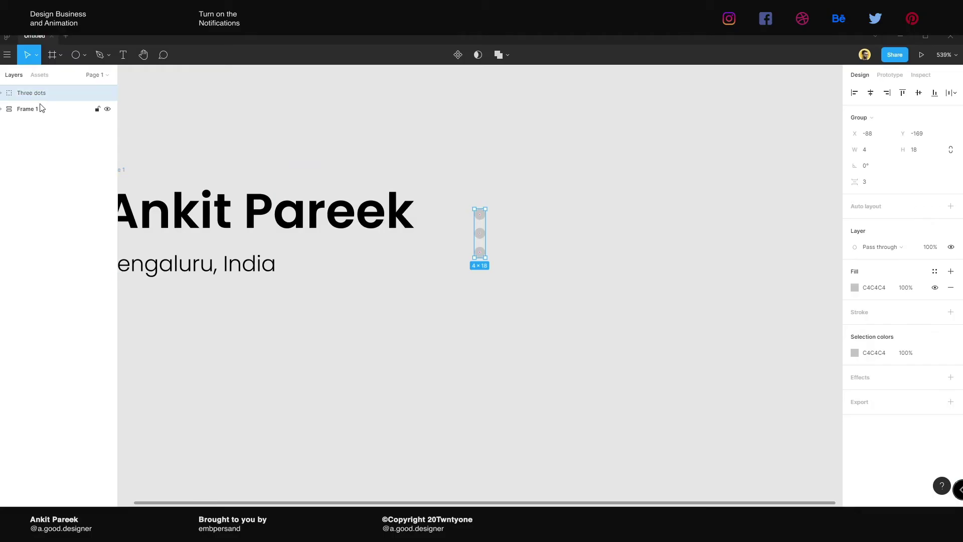
{"action": "left_click", "coordinate": [514, 306]}
Check the Three dots group and Frame 1 by selecting each in turn
{"action": "scroll", "coordinate": [514, 306], "scroll_direction": "left", "scroll_amount": 5}
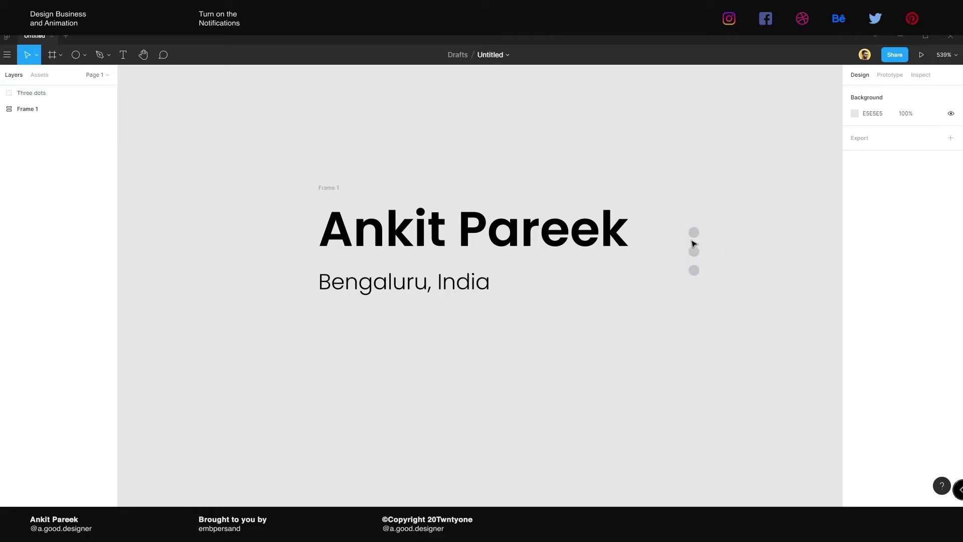
{"action": "left_click", "coordinate": [692, 248]}
{"action": "scroll", "coordinate": [662, 299], "scroll_direction": "right", "scroll_amount": 2}
{"action": "left_click", "coordinate": [271, 165]}
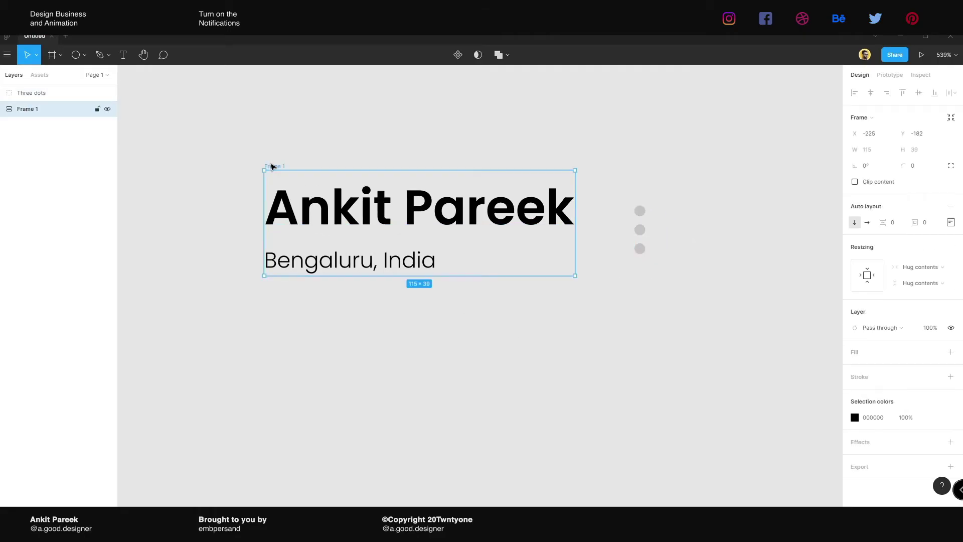
{"action": "scroll", "coordinate": [542, 372], "scroll_direction": "right", "scroll_amount": 3}
{"action": "left_click", "coordinate": [563, 234]}
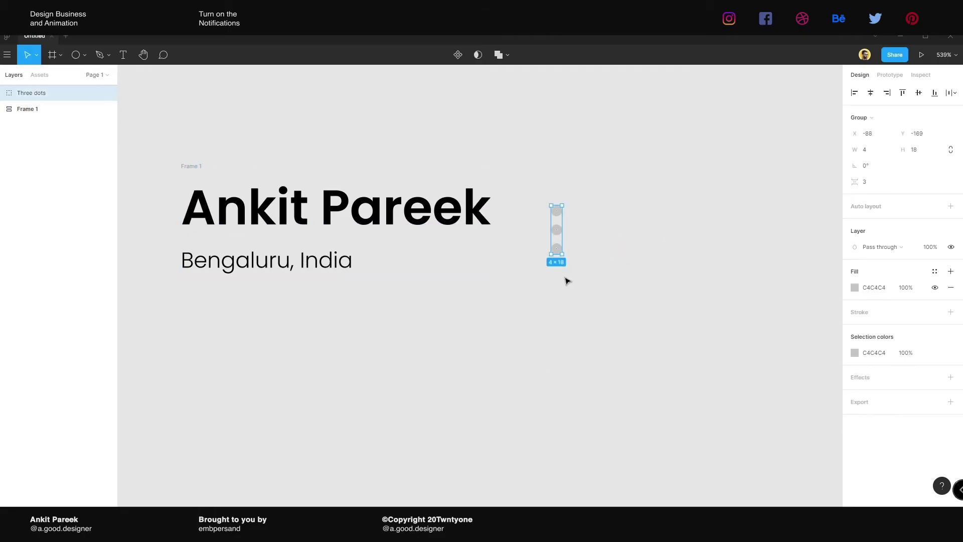
{"action": "left_click", "coordinate": [629, 239]}
{"action": "scroll", "coordinate": [427, 281], "scroll_direction": "left", "scroll_amount": 2}
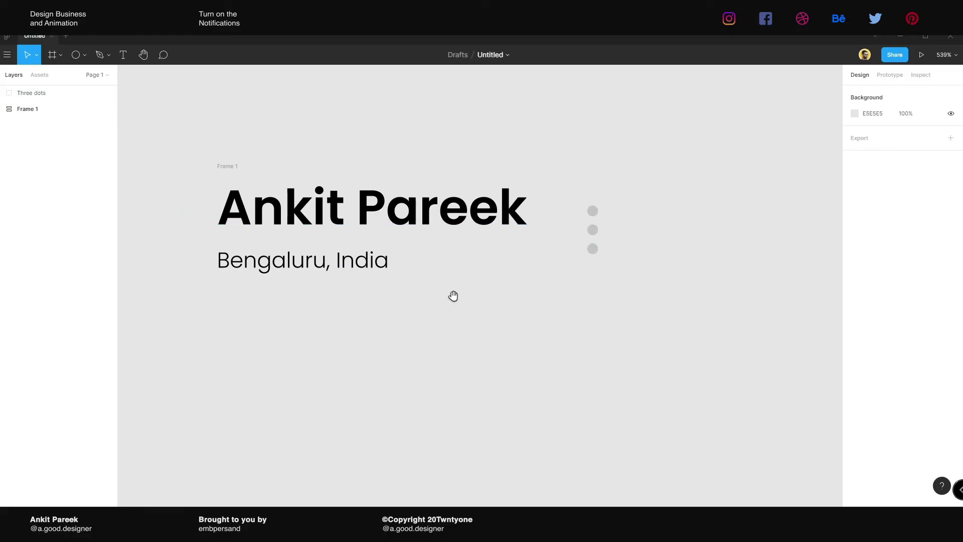
{"action": "scroll", "coordinate": [492, 298], "scroll_direction": "left", "scroll_amount": 2}
{"action": "scroll", "coordinate": [471, 316], "scroll_direction": "down", "scroll_amount": 1}
{"action": "scroll", "coordinate": [526, 307], "scroll_direction": "left", "scroll_amount": 4}
{"action": "scroll", "coordinate": [486, 311], "scroll_direction": "down", "scroll_amount": 1}
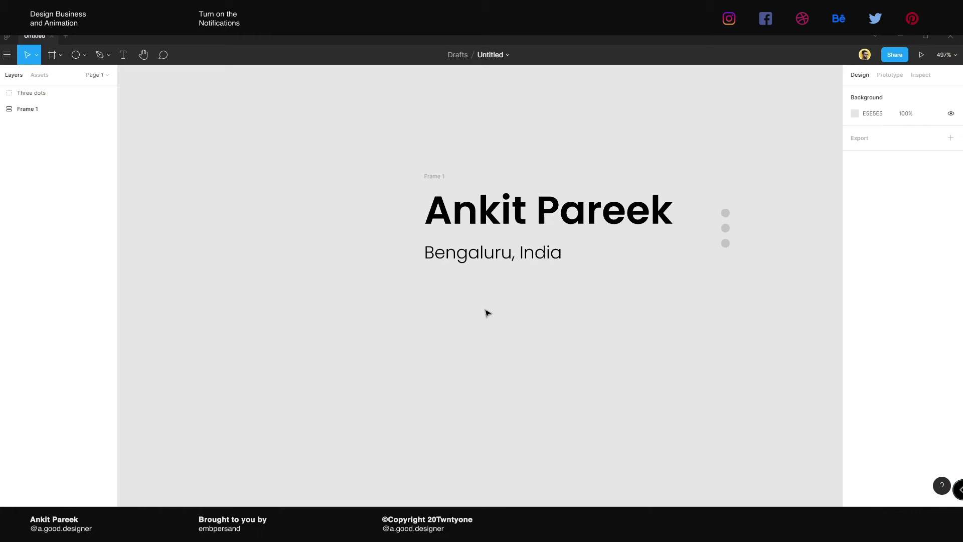
{"action": "scroll", "coordinate": [419, 331], "scroll_direction": "right", "scroll_amount": 2}
{"action": "scroll", "coordinate": [515, 355], "scroll_direction": "down", "scroll_amount": 1}
{"action": "scroll", "coordinate": [515, 355], "scroll_direction": "right", "scroll_amount": 1}
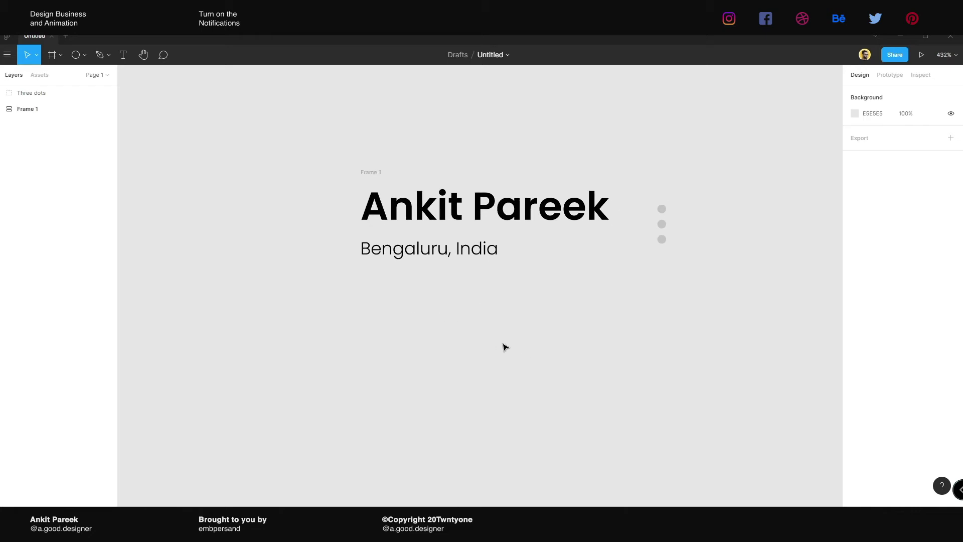
{"action": "key", "text": "o"}
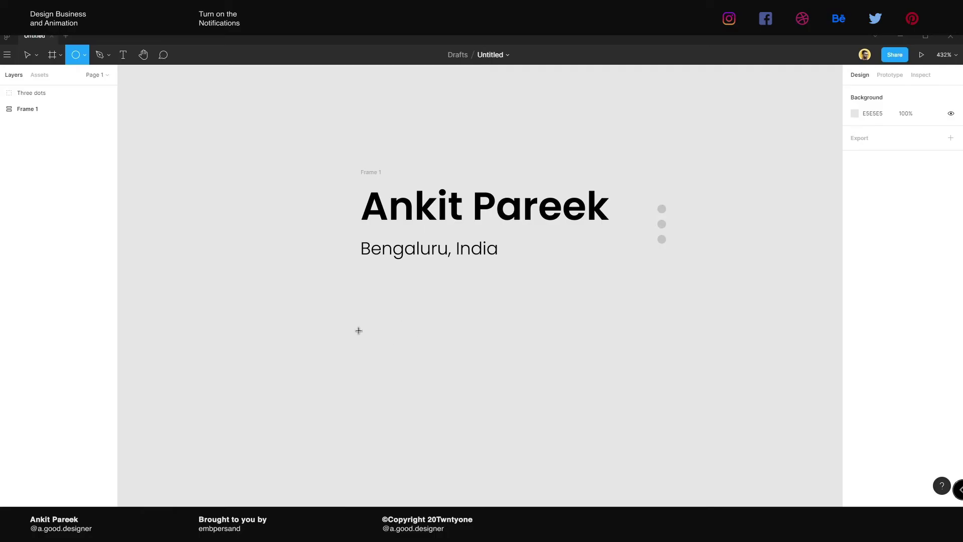
Draw a circle below the name block and size it to 36×36
{"action": "left_click_drag", "start_coordinate": [359, 330], "coordinate": [419, 375]}
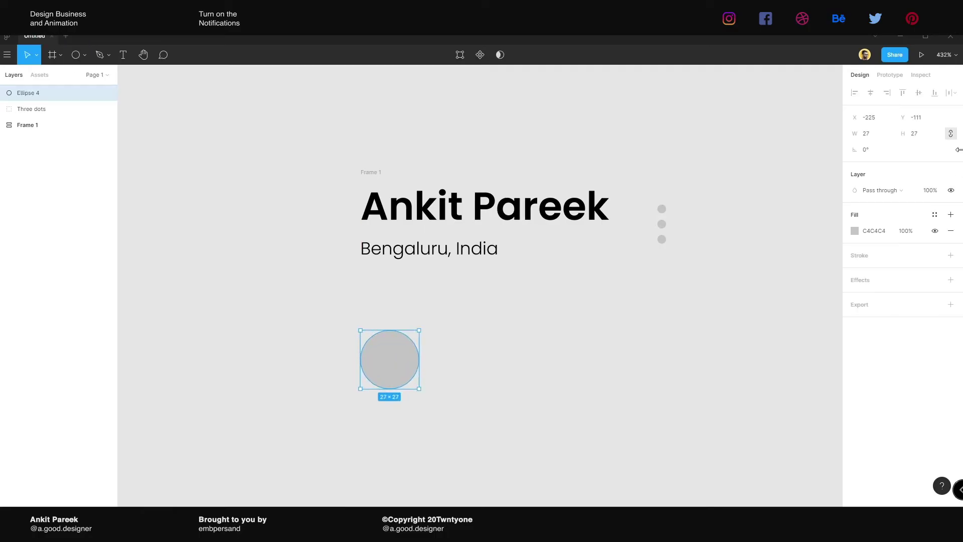
{"action": "left_click", "coordinate": [928, 138]}
{"action": "type", "text": "36"}
{"action": "key", "text": "Return"}
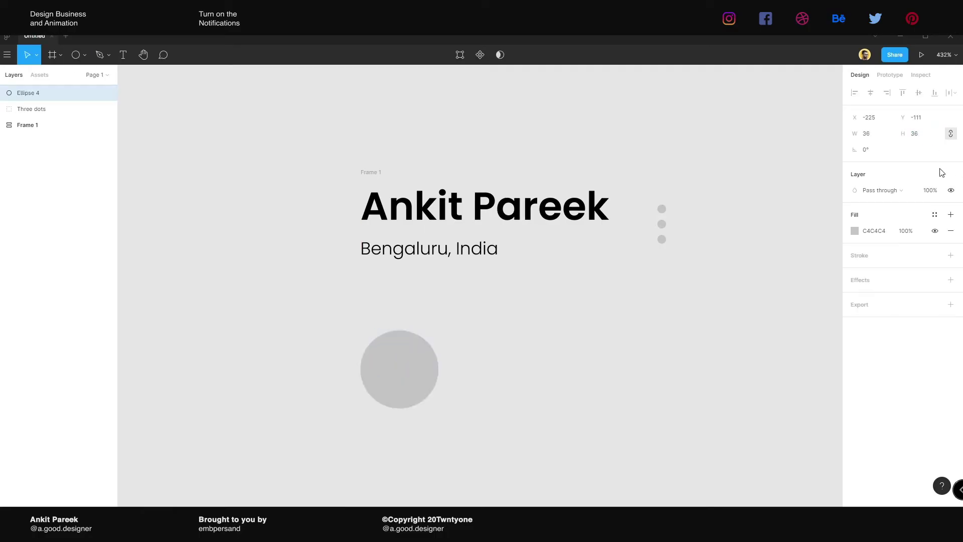
{"action": "scroll", "coordinate": [482, 376], "scroll_direction": "down", "scroll_amount": 2}
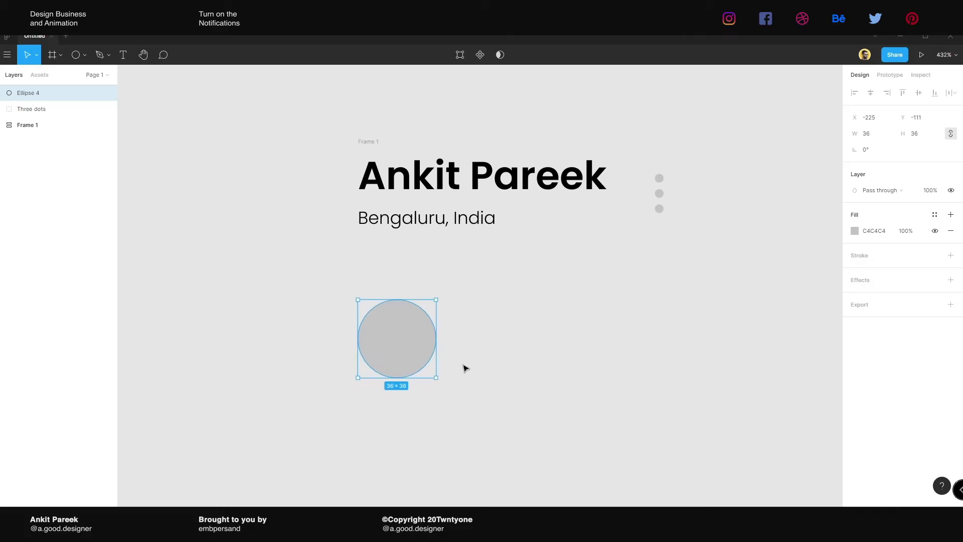
{"action": "scroll", "coordinate": [459, 368], "scroll_direction": "right", "scroll_amount": 1}
{"action": "scroll", "coordinate": [459, 368], "scroll_direction": "down", "scroll_amount": 1}
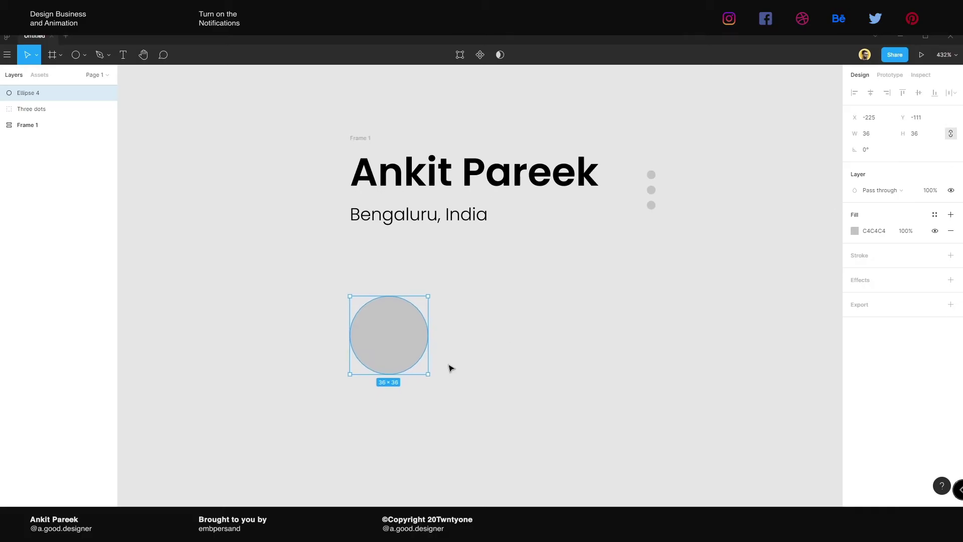
{"action": "key", "text": "ctrl+slash"}
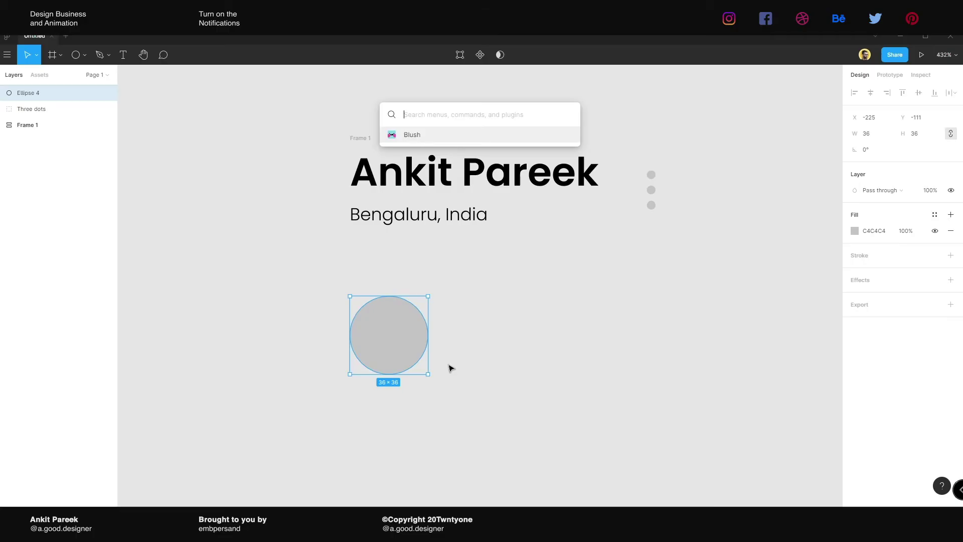
Run the UI Faces plugin and fill the circle with a male avatar from Unsplash
{"action": "type", "text": "fac"}
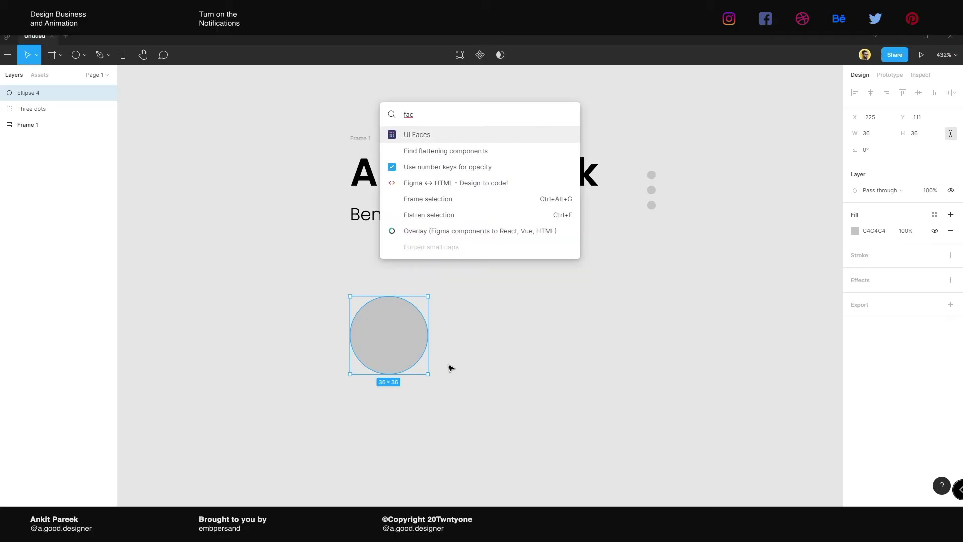
{"action": "key", "text": "Return"}
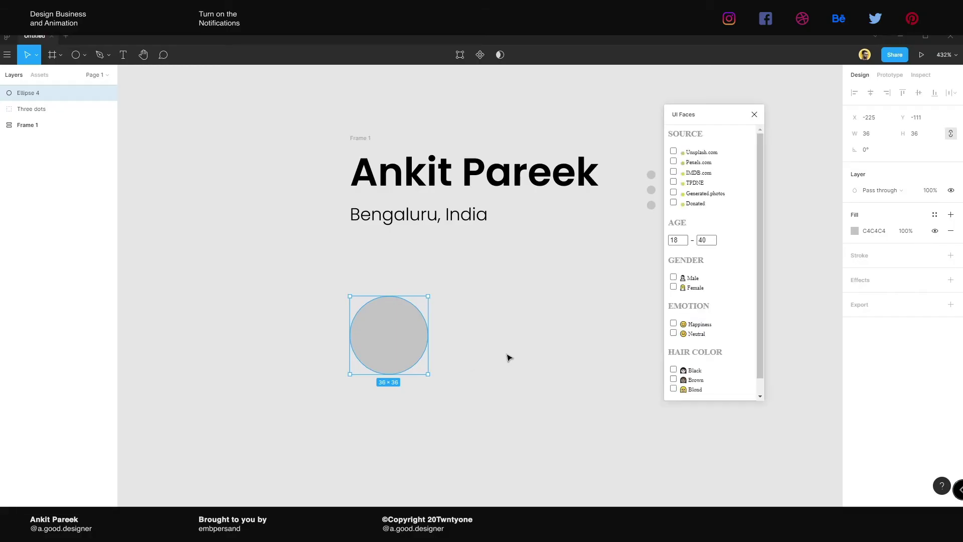
{"action": "left_click", "coordinate": [677, 150]}
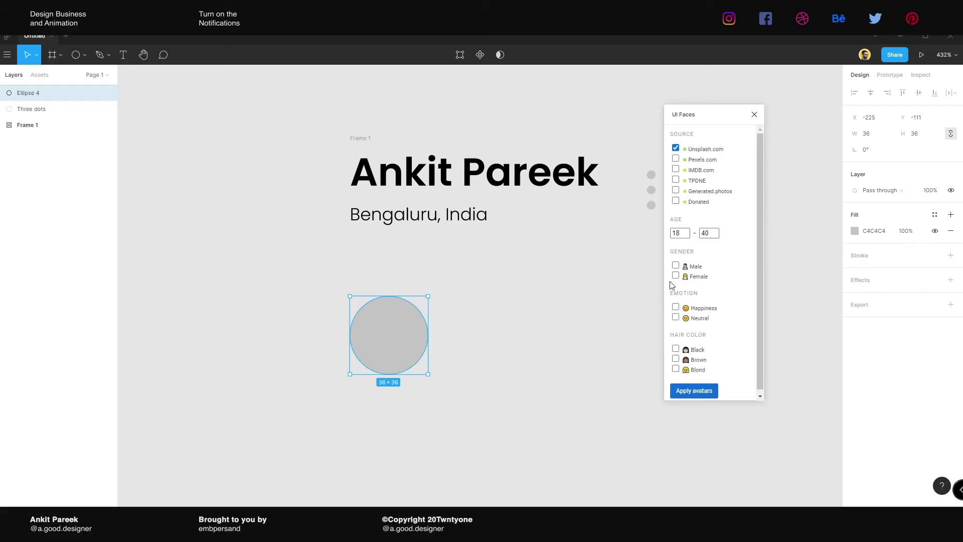
{"action": "left_click", "coordinate": [676, 265]}
{"action": "scroll", "coordinate": [683, 382], "scroll_direction": "down", "scroll_amount": 1}
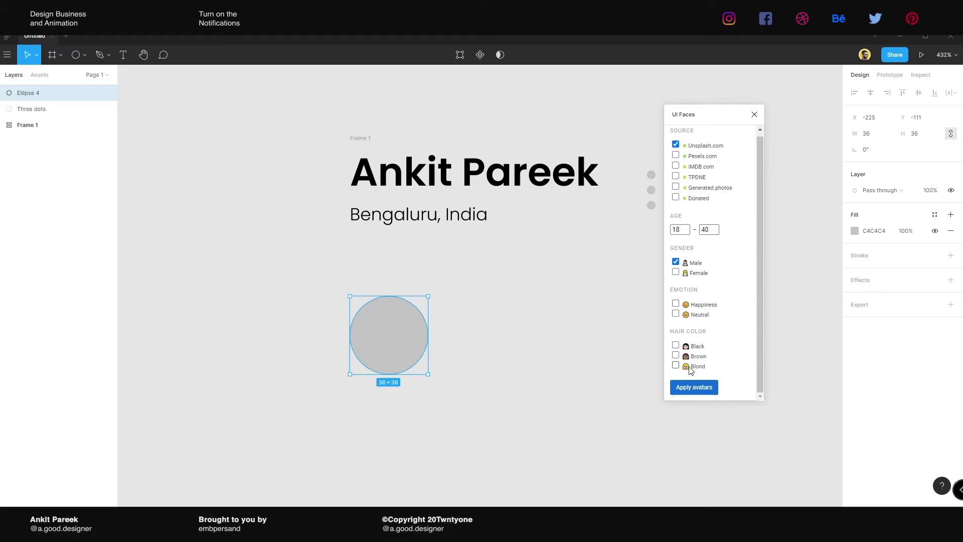
{"action": "left_click", "coordinate": [695, 387]}
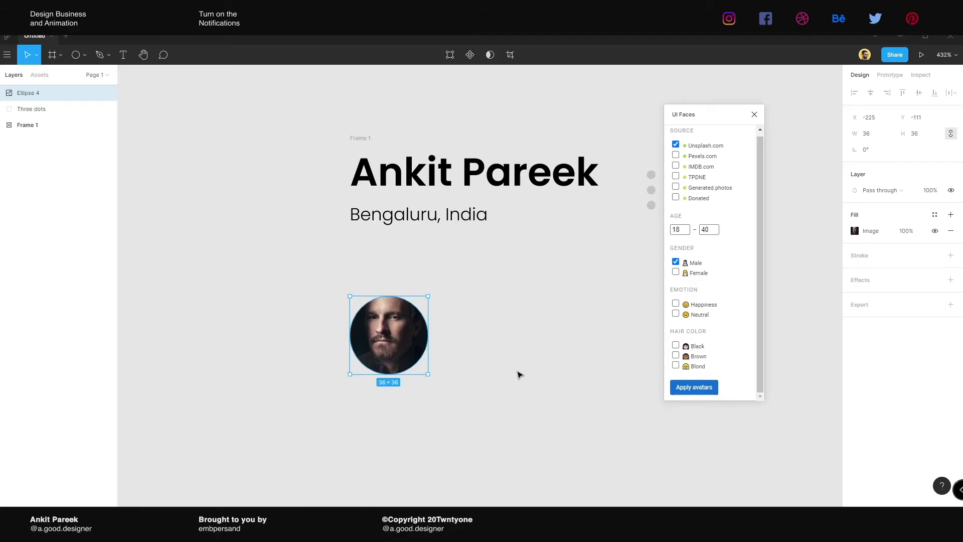
{"action": "left_click", "coordinate": [520, 375]}
{"action": "left_click", "coordinate": [754, 114]}
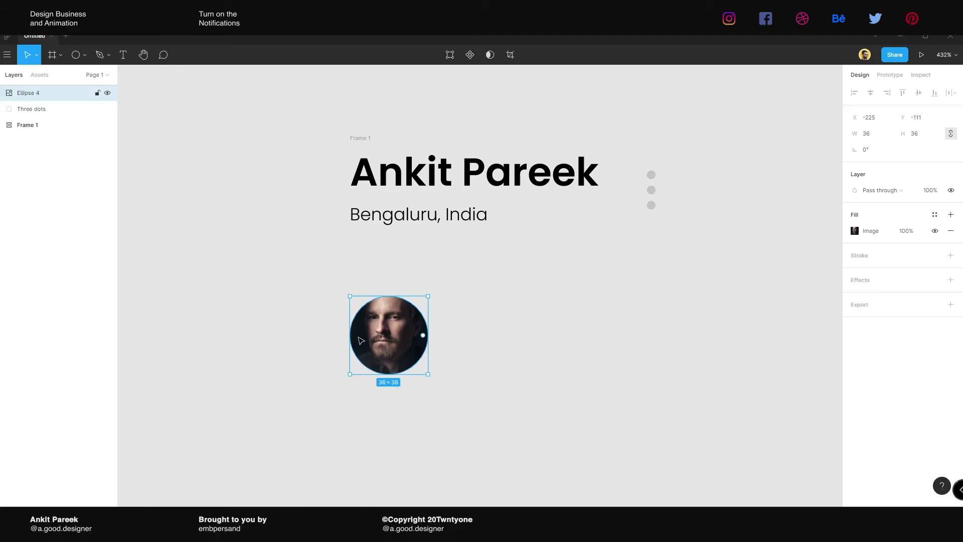
{"action": "left_click_drag", "start_coordinate": [401, 345], "coordinate": [298, 201]}
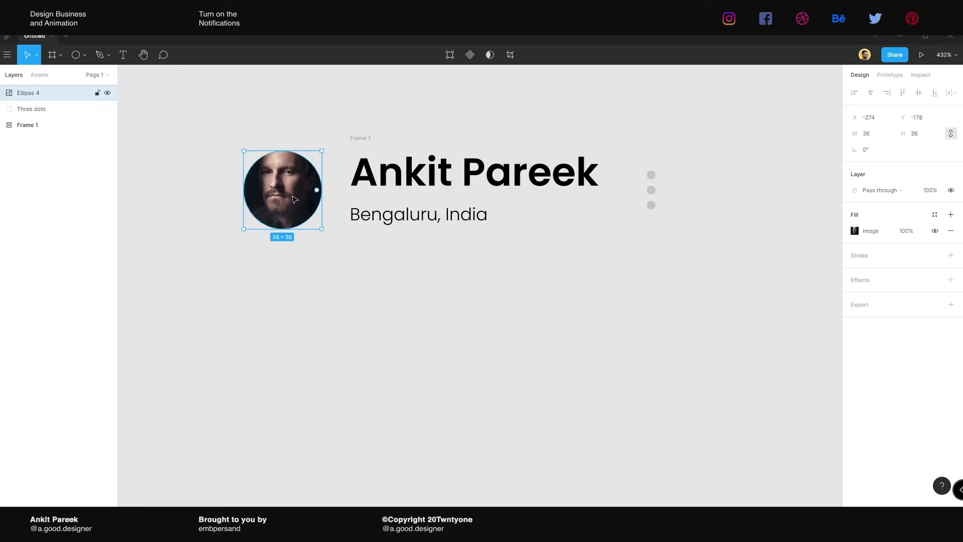
{"action": "scroll", "coordinate": [383, 304], "scroll_direction": "down", "scroll_amount": 1}
{"action": "scroll", "coordinate": [383, 304], "scroll_direction": "down", "scroll_amount": 1}
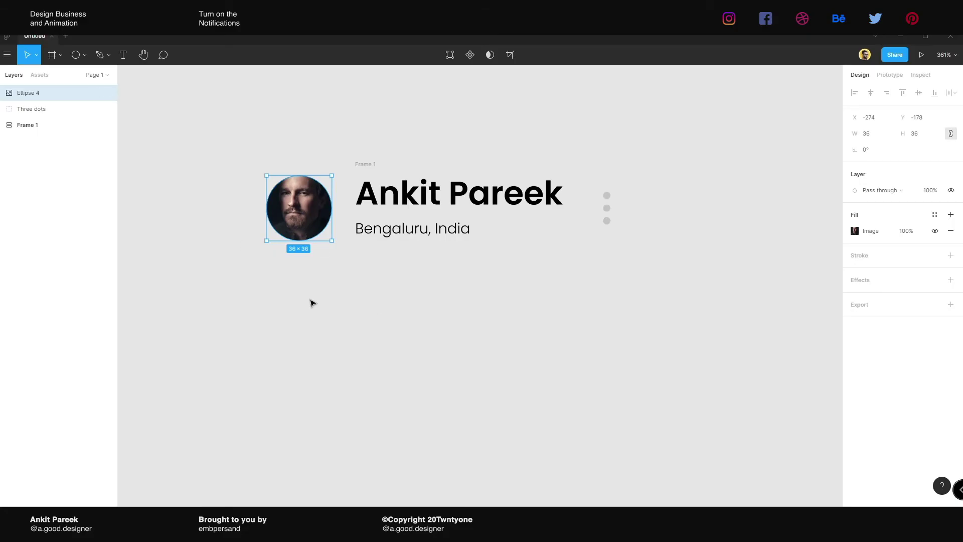
{"action": "left_click", "coordinate": [311, 302]}
{"action": "left_click", "coordinate": [300, 205]}
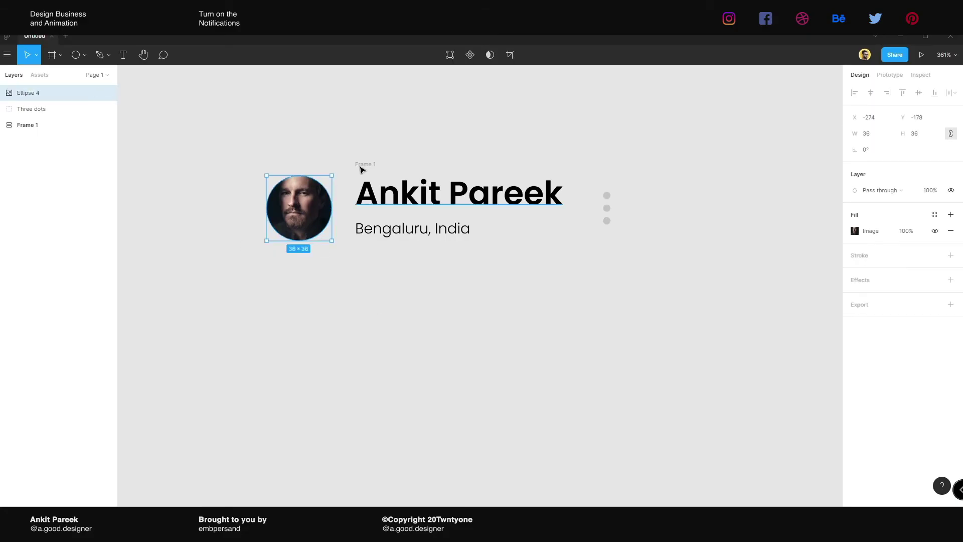
{"action": "left_click", "coordinate": [367, 164]}
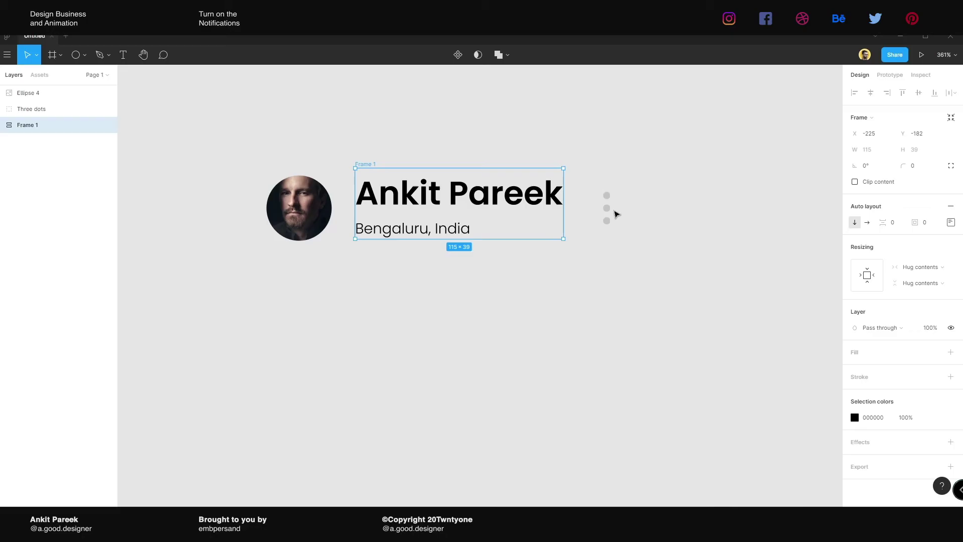
{"action": "left_click", "coordinate": [607, 208]}
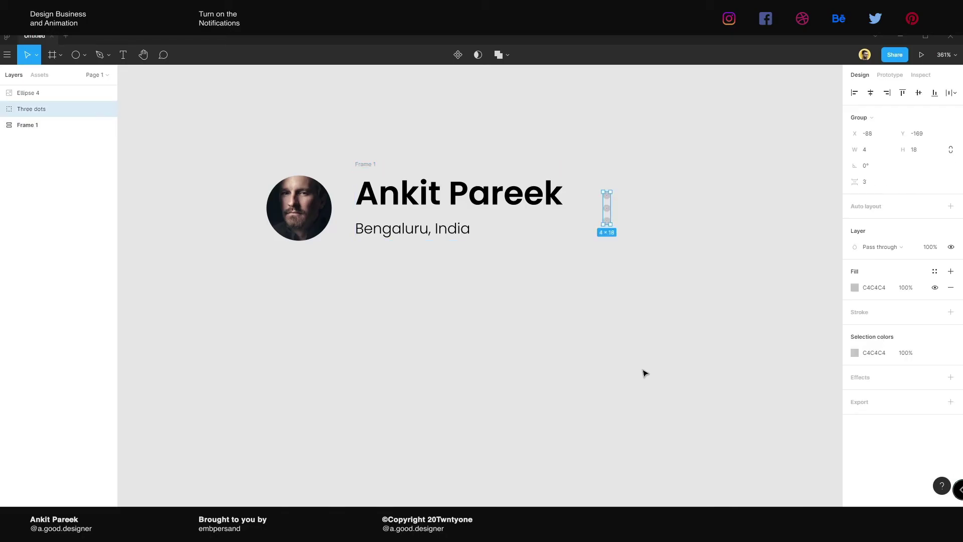
{"action": "scroll", "coordinate": [451, 261], "scroll_direction": "down", "scroll_amount": 3}
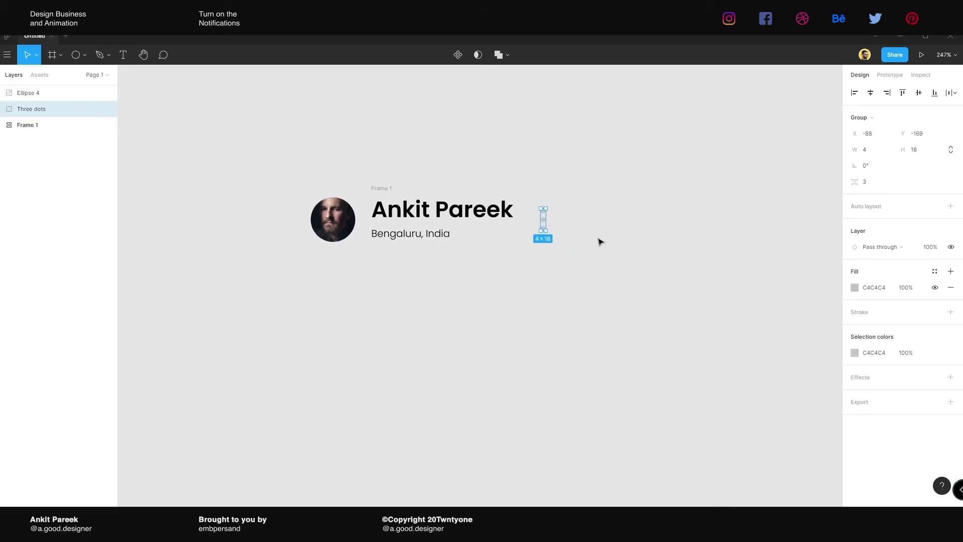
Wrap the avatar, Frame 1 and Three dots in horizontal auto-layout Frame 2 with 18 spacing
{"action": "left_click", "coordinate": [584, 183]}
{"action": "left_click_drag", "start_coordinate": [584, 182], "coordinate": [215, 304]}
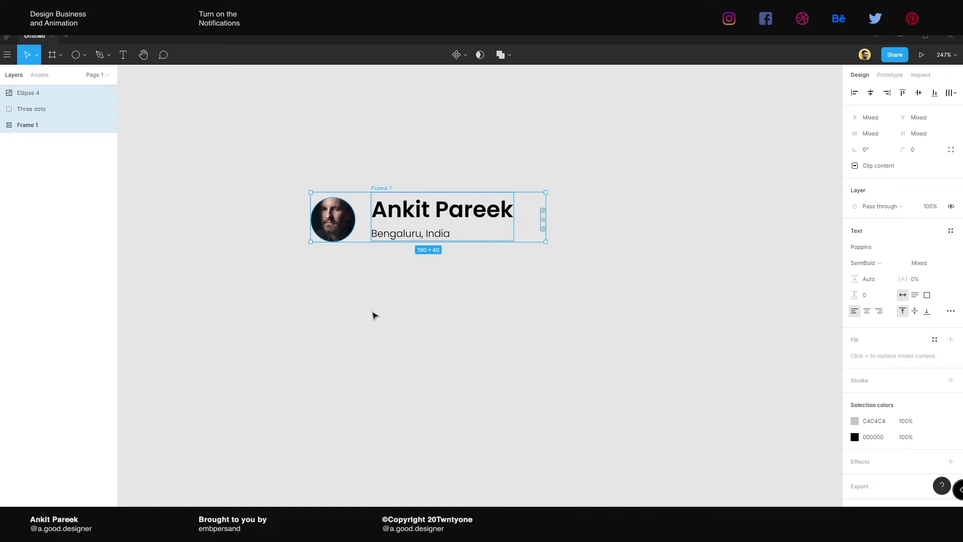
{"action": "key", "text": "shift+a"}
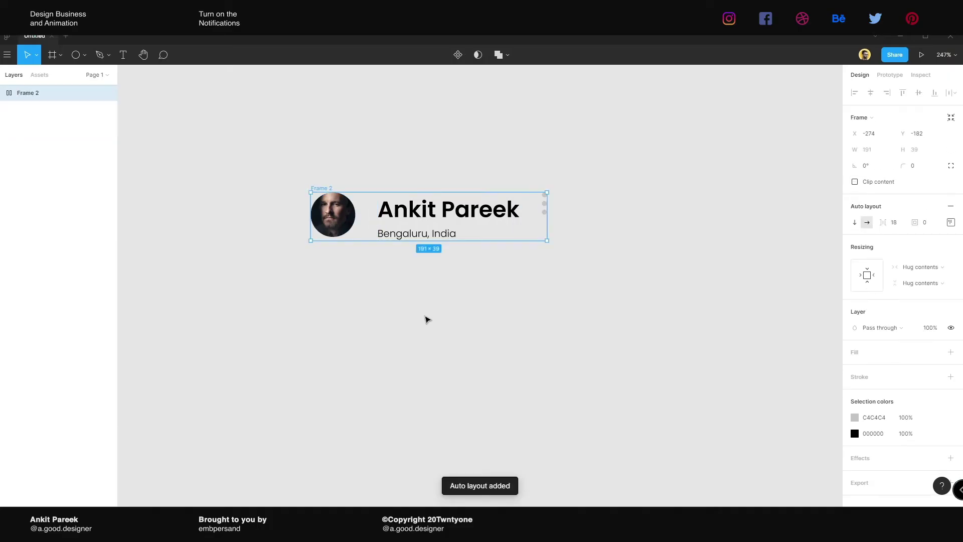
{"action": "scroll", "coordinate": [572, 281], "scroll_direction": "up", "scroll_amount": 3}
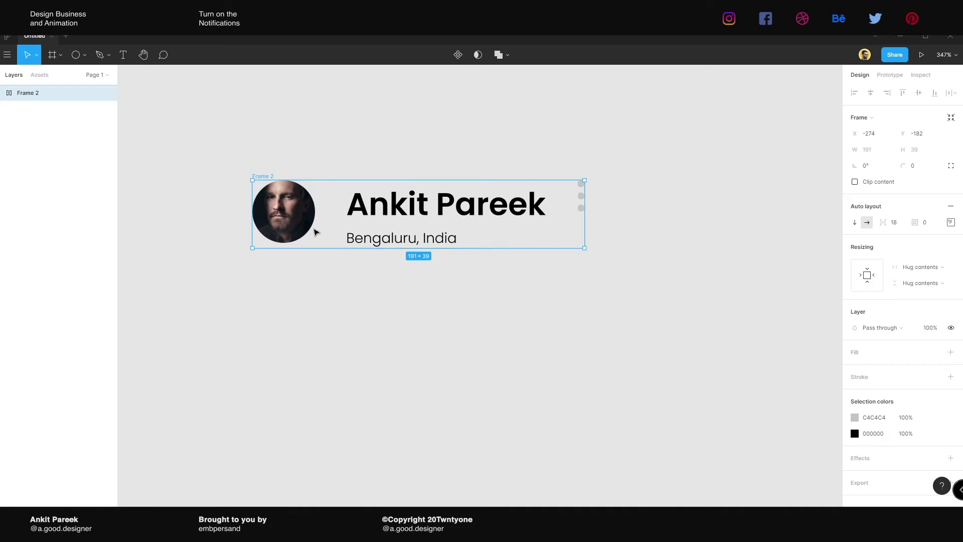
{"action": "left_click_drag", "start_coordinate": [306, 229], "coordinate": [458, 221]}
{"action": "key", "text": "ctrl+z"}
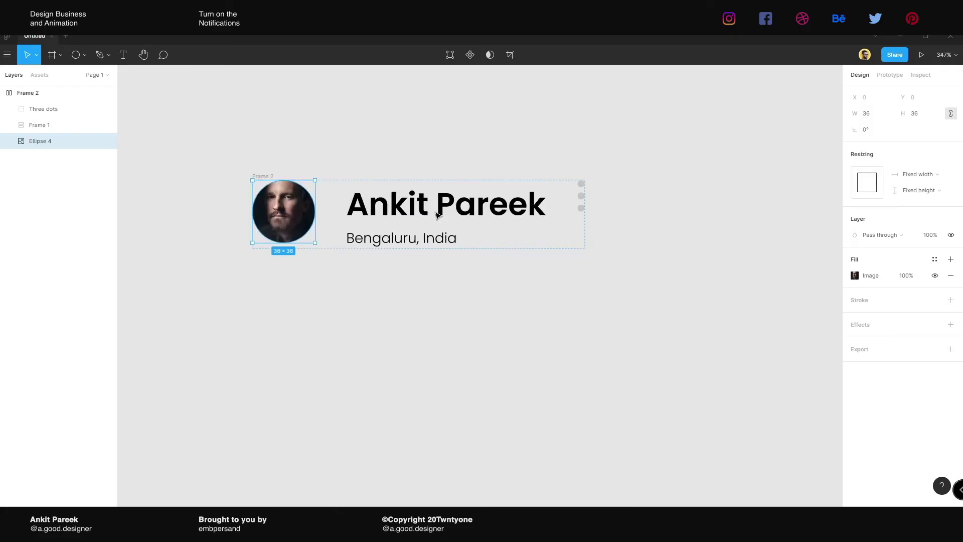
{"action": "left_click", "coordinate": [327, 168]}
{"action": "left_click", "coordinate": [266, 177]}
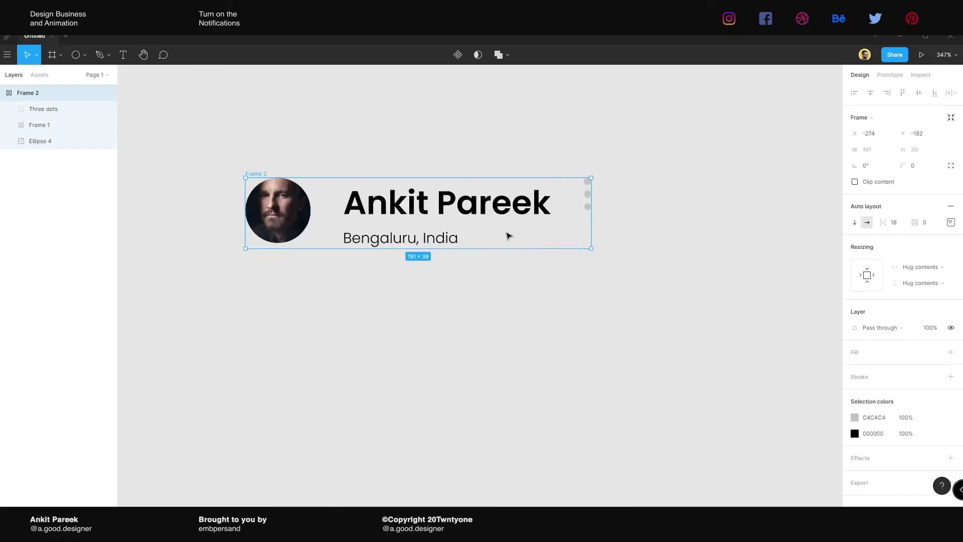
{"action": "scroll", "coordinate": [511, 243], "scroll_direction": "up", "scroll_amount": 2}
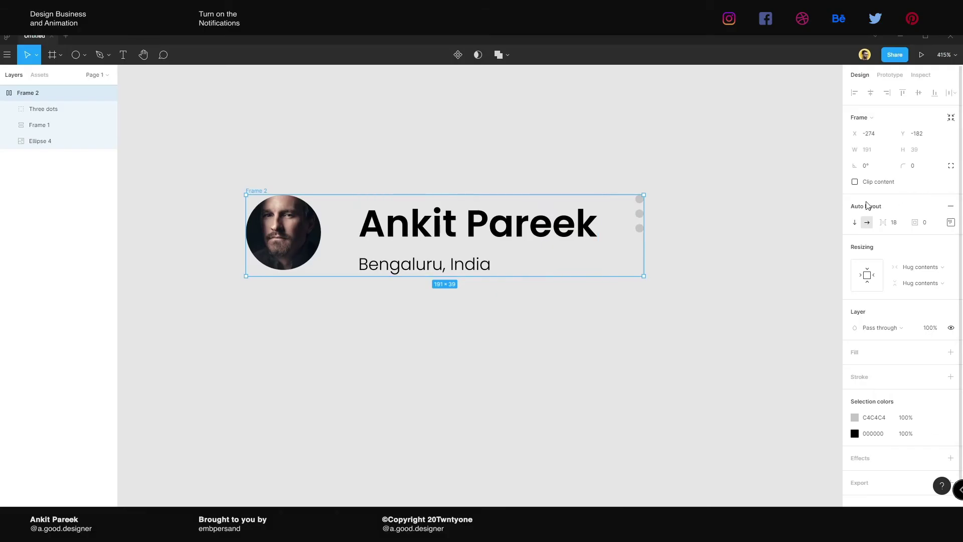
Set Frame 2's alignment to centre-left so its items are vertically centred
{"action": "left_click", "coordinate": [950, 223]}
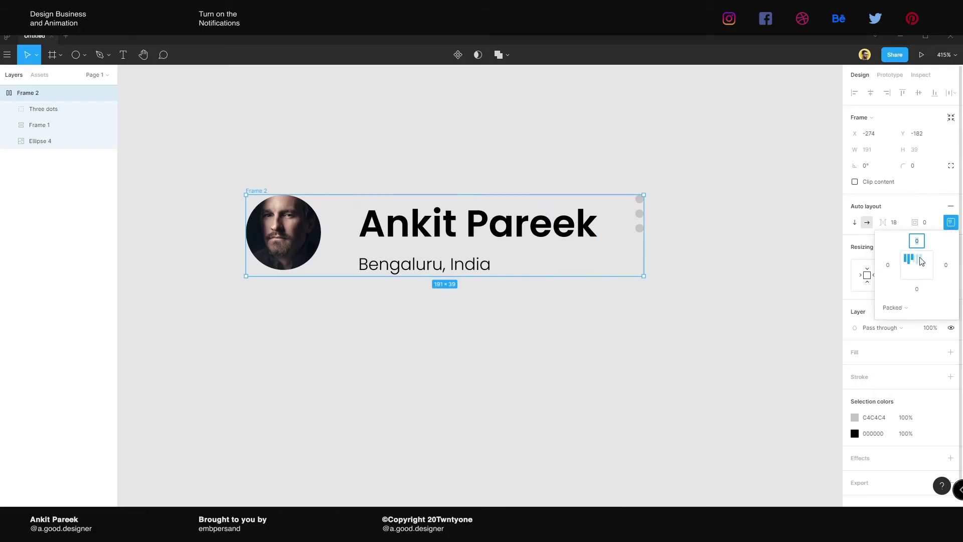
{"action": "left_click", "coordinate": [910, 270]}
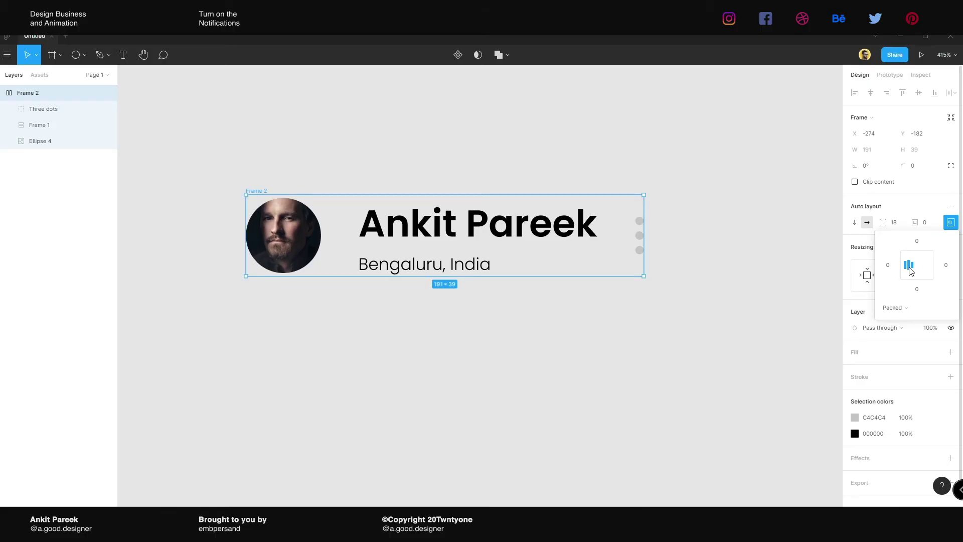
{"action": "left_click", "coordinate": [727, 249]}
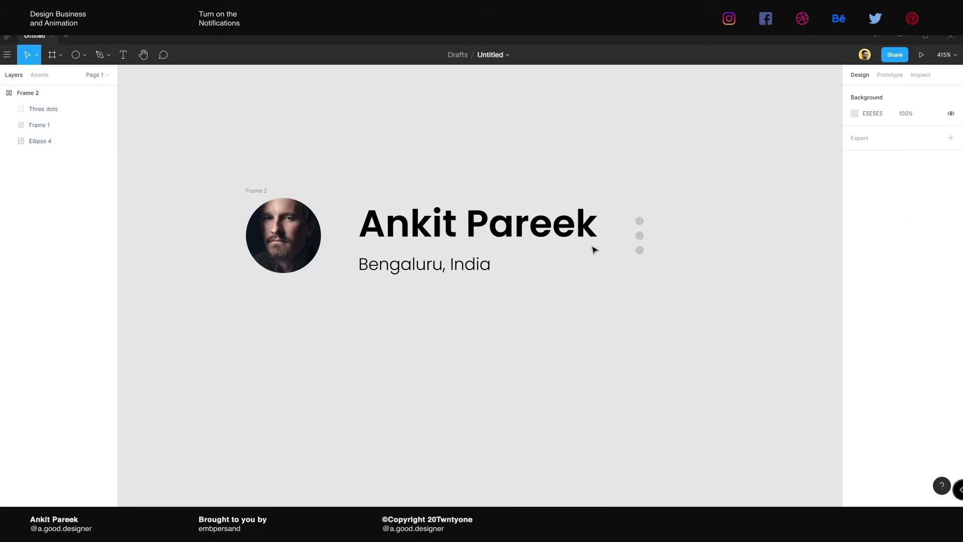
{"action": "left_click", "coordinate": [256, 191]}
Stretch Frame 2's right edge out to a fixed 274 px width
{"action": "scroll", "coordinate": [603, 301], "scroll_direction": "right", "scroll_amount": 3}
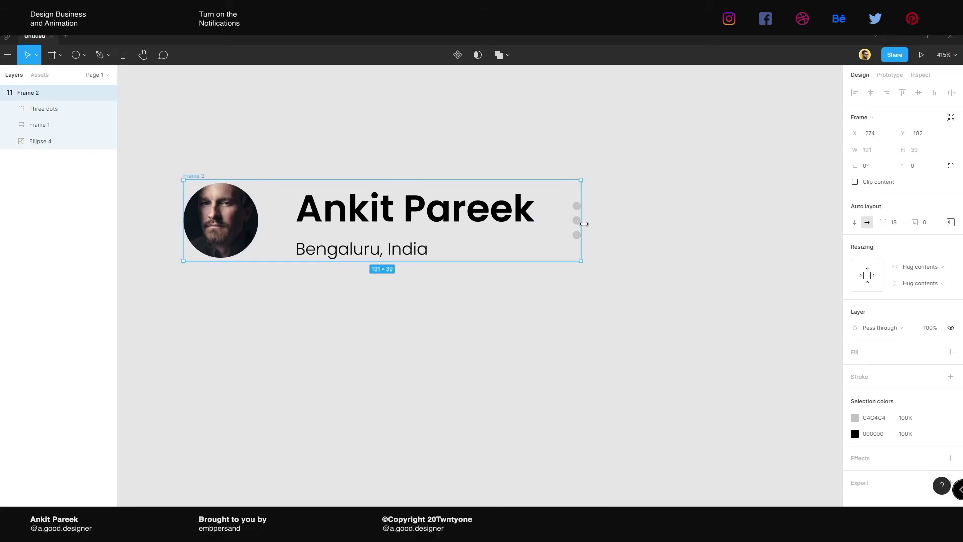
{"action": "left_click_drag", "start_coordinate": [583, 224], "coordinate": [752, 241]}
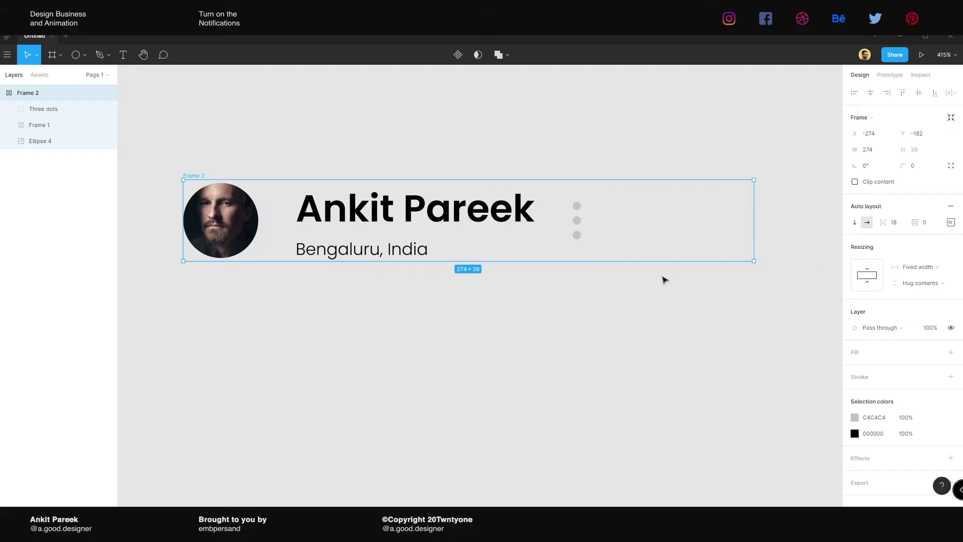
{"action": "left_click", "coordinate": [585, 140]}
{"action": "left_click", "coordinate": [203, 176]}
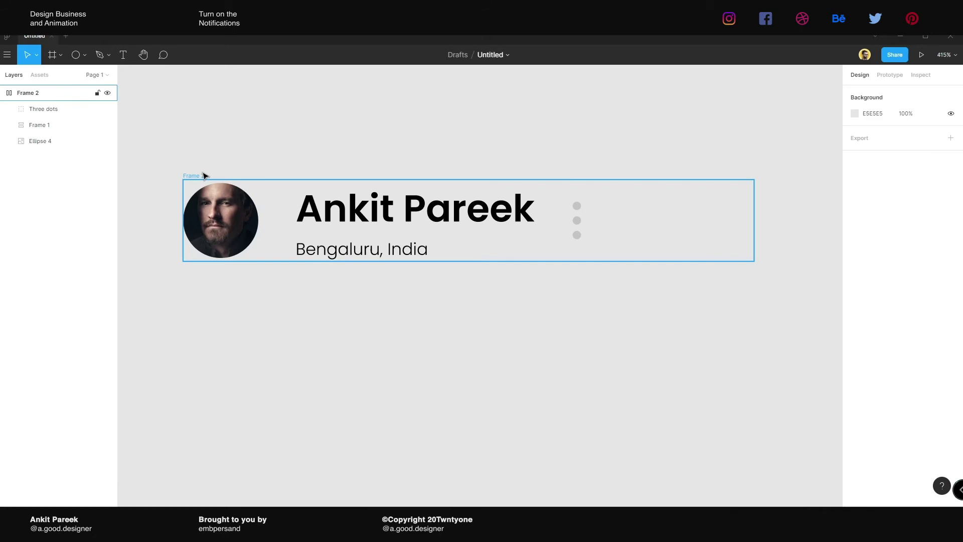
Change Frame 2's auto-layout spacing mode from Packed to Space between
{"action": "left_click", "coordinate": [438, 221]}
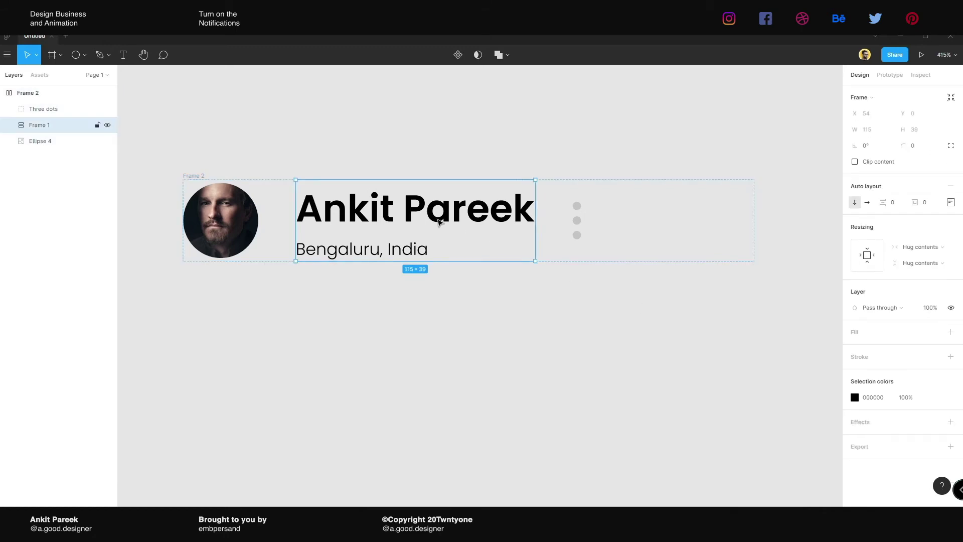
{"action": "left_click", "coordinate": [200, 176]}
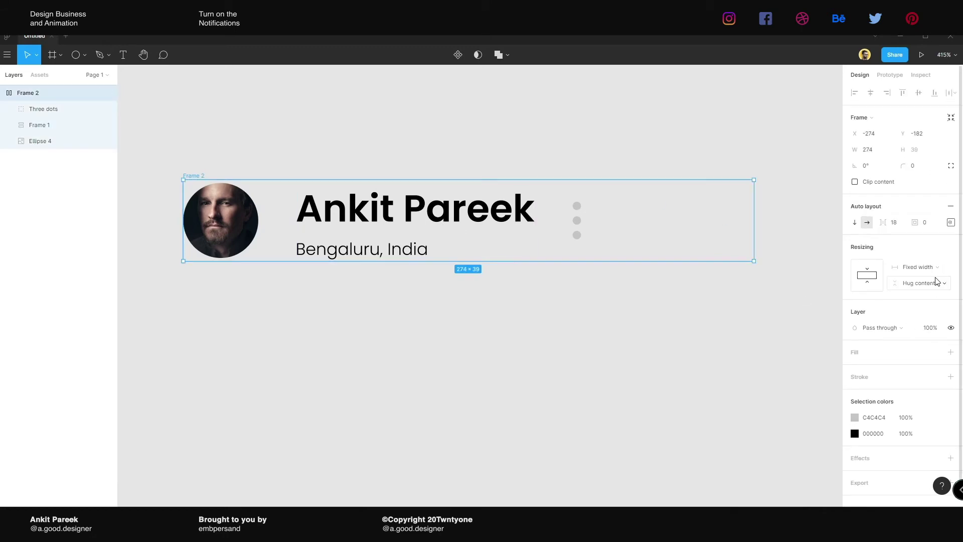
{"action": "left_click", "coordinate": [950, 222]}
{"action": "left_click", "coordinate": [906, 310]}
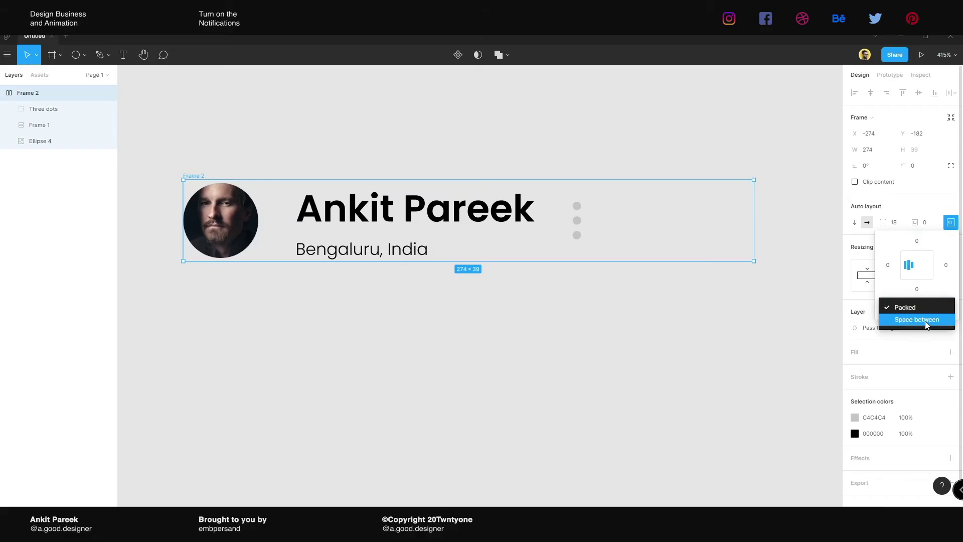
{"action": "left_click", "coordinate": [923, 322]}
{"action": "left_click", "coordinate": [604, 340]}
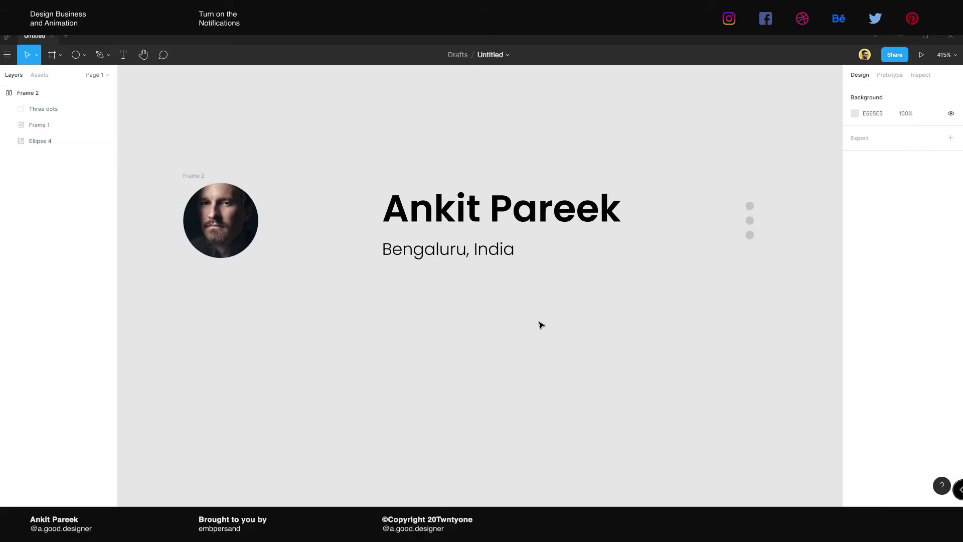
{"action": "left_click", "coordinate": [448, 222]}
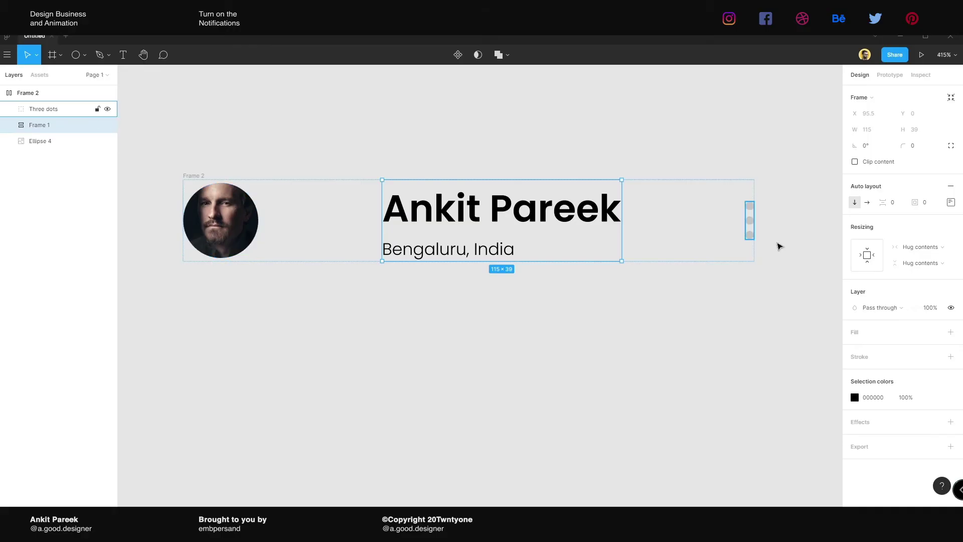
Make Frame 1 fill Frame 2's width and set both name texts to Fill container
{"action": "left_click", "coordinate": [941, 250]}
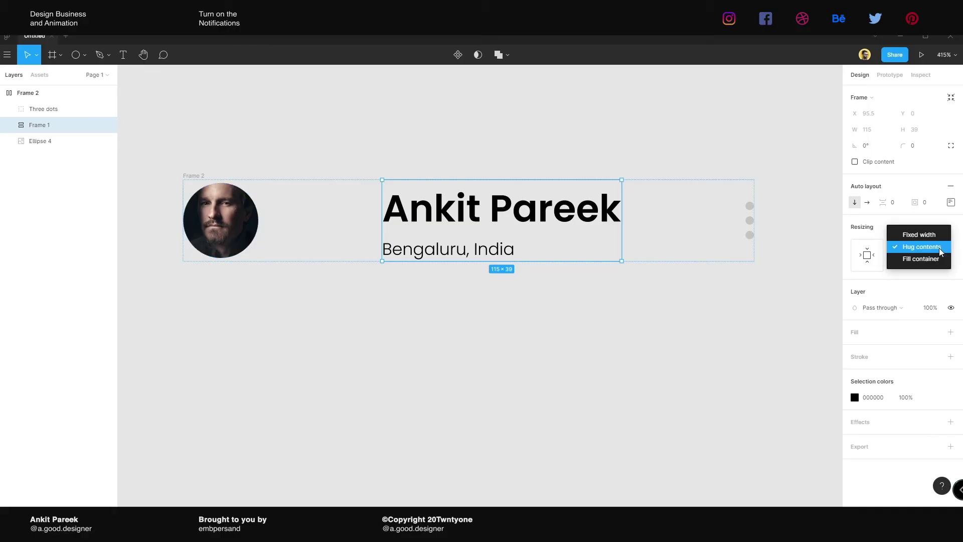
{"action": "left_click", "coordinate": [921, 259]}
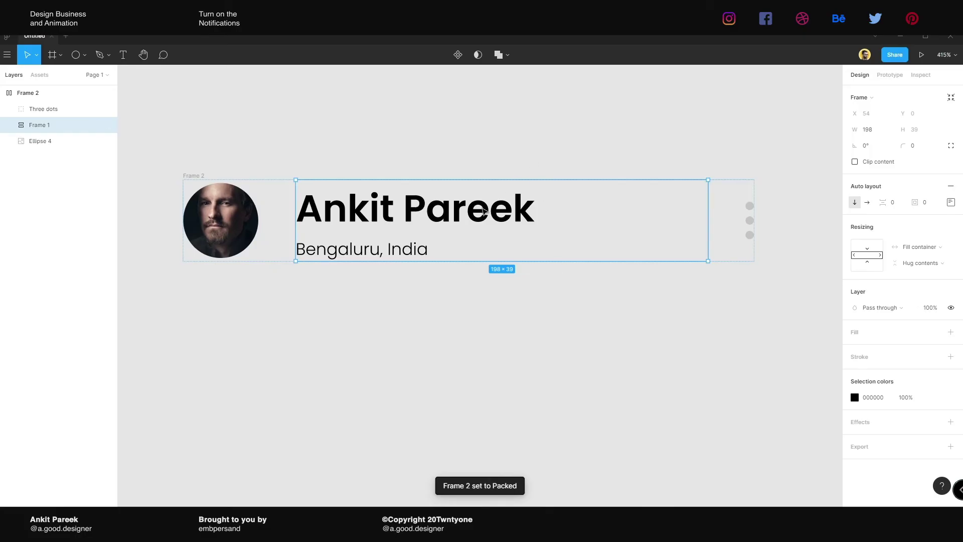
{"action": "left_click", "coordinate": [486, 211]}
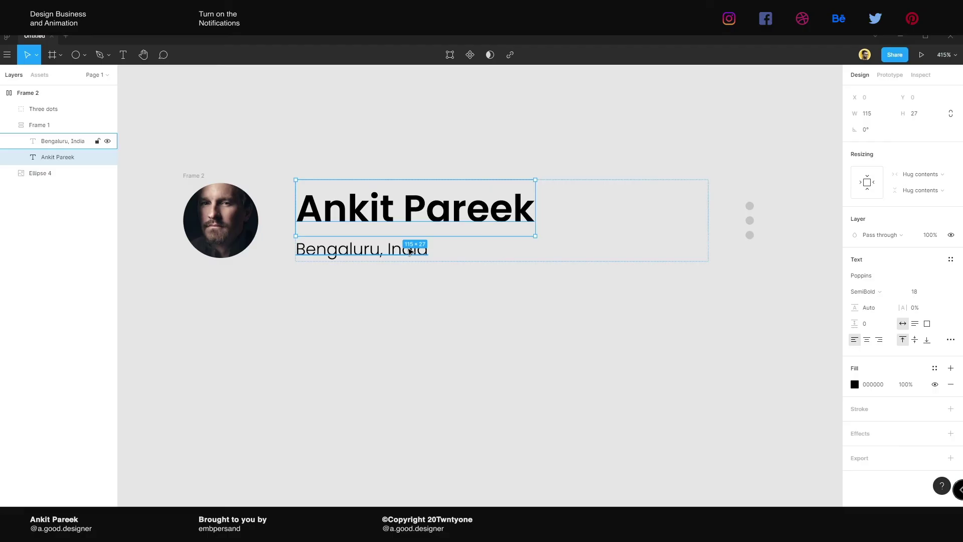
{"action": "left_click", "coordinate": [410, 251], "text": "shift"}
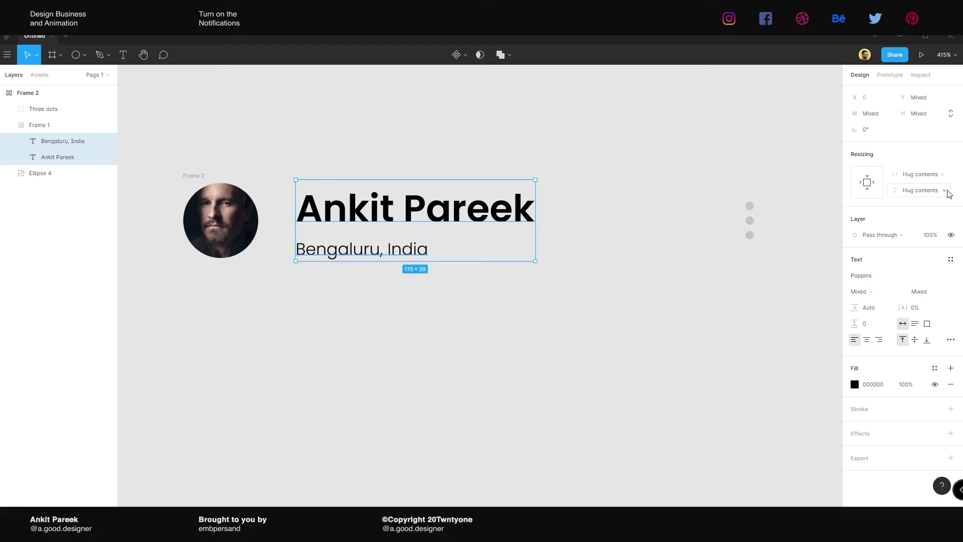
{"action": "left_click", "coordinate": [934, 174]}
{"action": "left_click", "coordinate": [937, 190]}
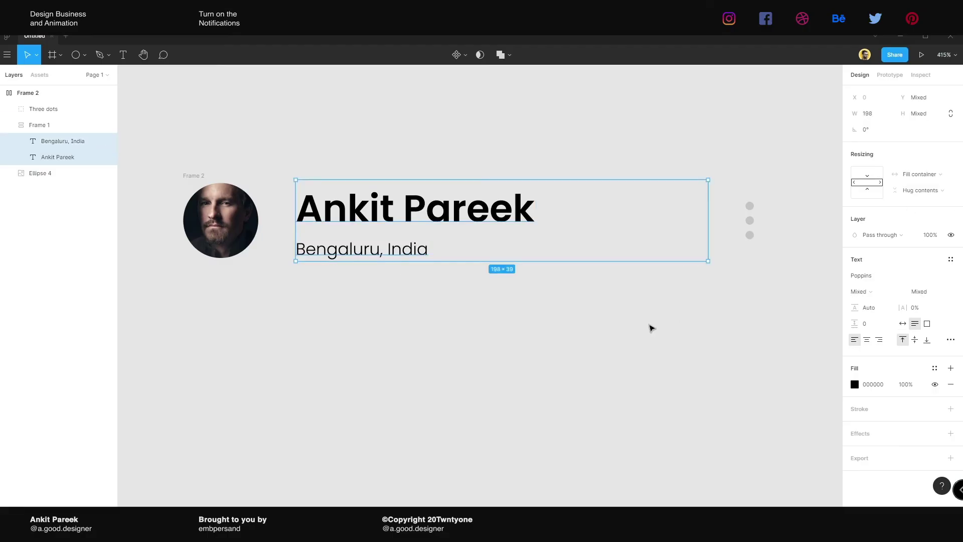
{"action": "left_click", "coordinate": [650, 327]}
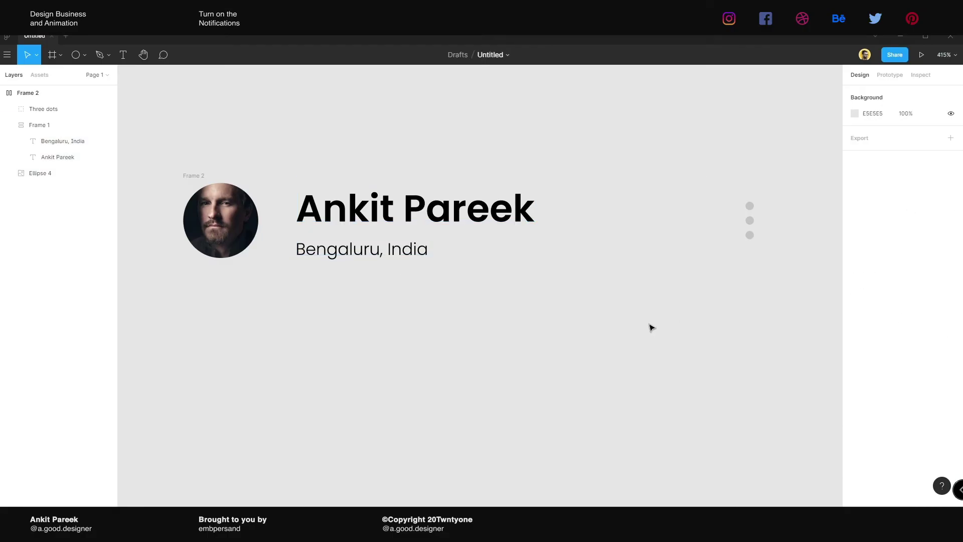
Switch the name and location texts to Hug contents and make the text block Fill container
{"action": "left_click", "coordinate": [194, 178]}
{"action": "double_click", "coordinate": [497, 217]}
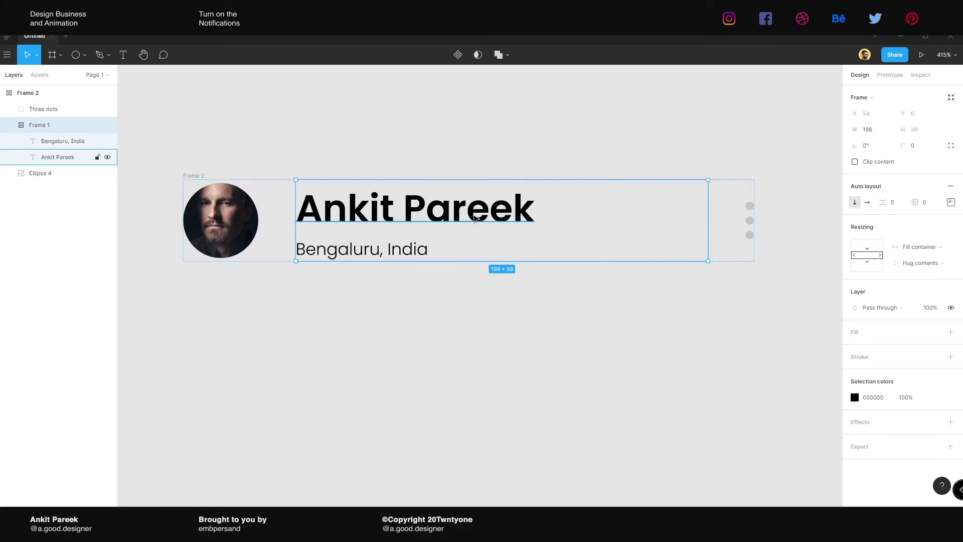
{"action": "double_click", "coordinate": [477, 221]}
{"action": "left_click", "coordinate": [396, 250], "text": "shift"}
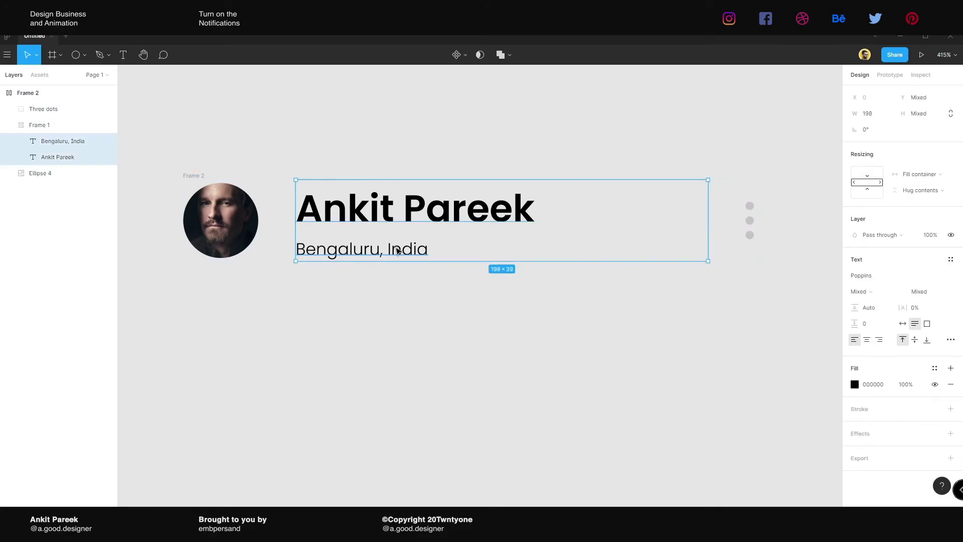
{"action": "left_click", "coordinate": [902, 324]}
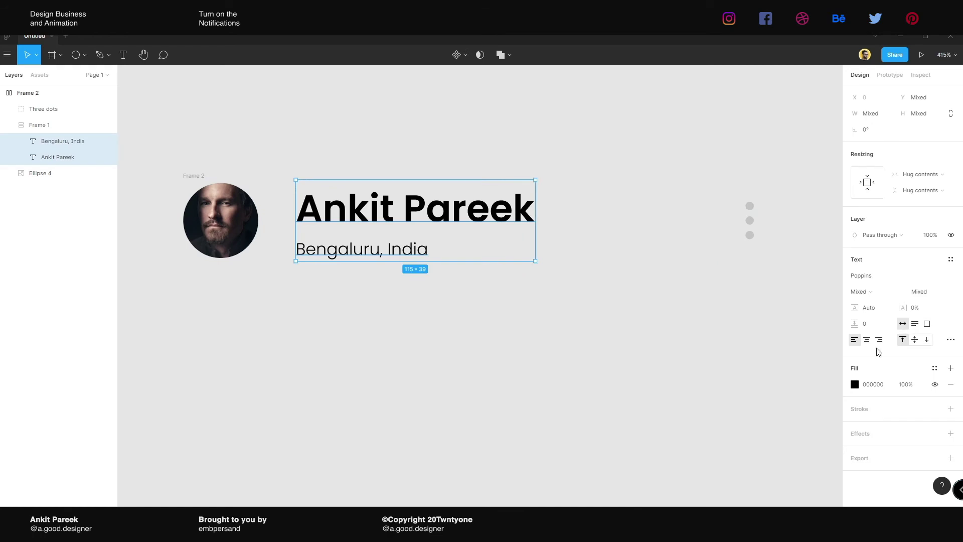
{"action": "left_click", "coordinate": [933, 181]}
{"action": "left_click", "coordinate": [924, 190]}
{"action": "left_click", "coordinate": [442, 374]}
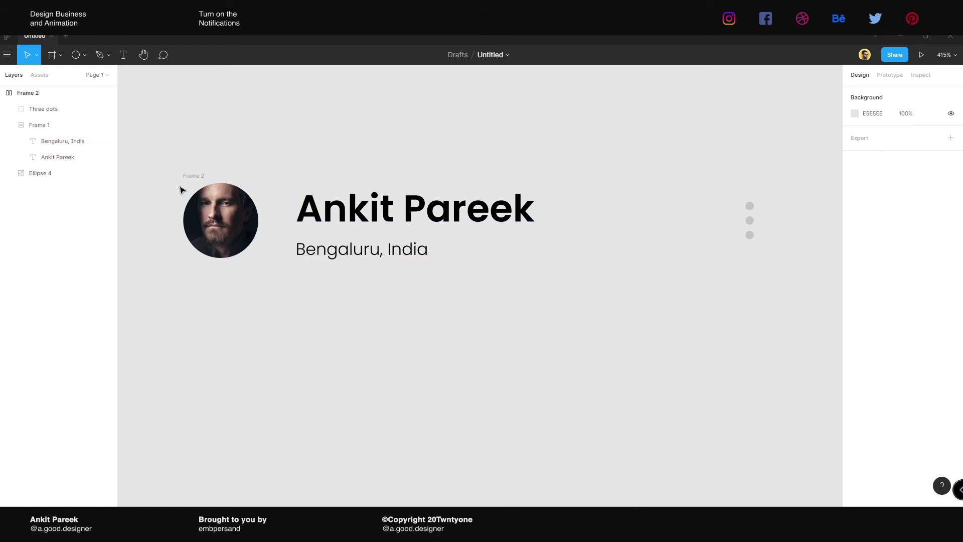
Drag the header row Frame 2's right edge in to about 261 px wide
{"action": "left_click", "coordinate": [192, 176]}
{"action": "left_click_drag", "start_coordinate": [754, 213], "coordinate": [719, 240]}
{"action": "left_click", "coordinate": [605, 156]}
{"action": "scroll", "coordinate": [503, 279], "scroll_direction": "down", "scroll_amount": 3}
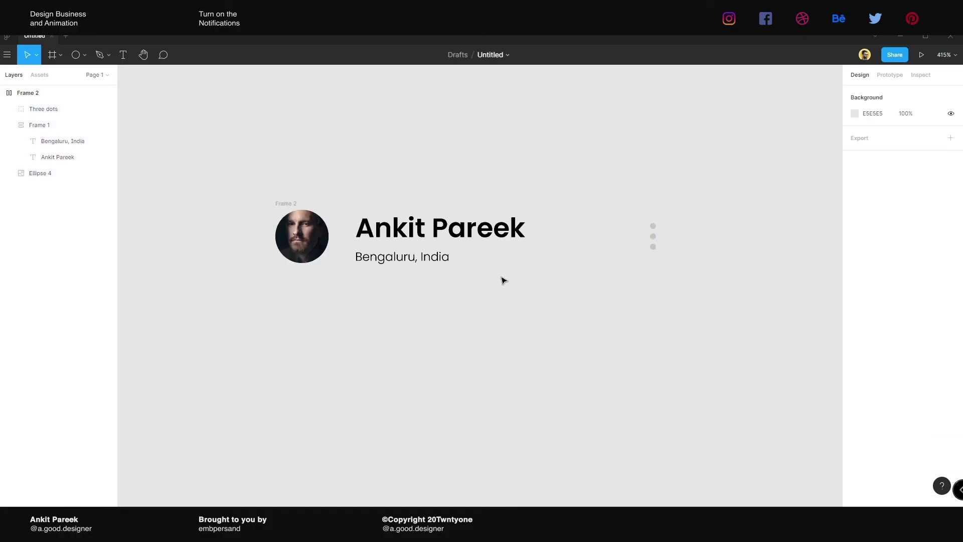
{"action": "scroll", "coordinate": [494, 372], "scroll_direction": "down", "scroll_amount": 1}
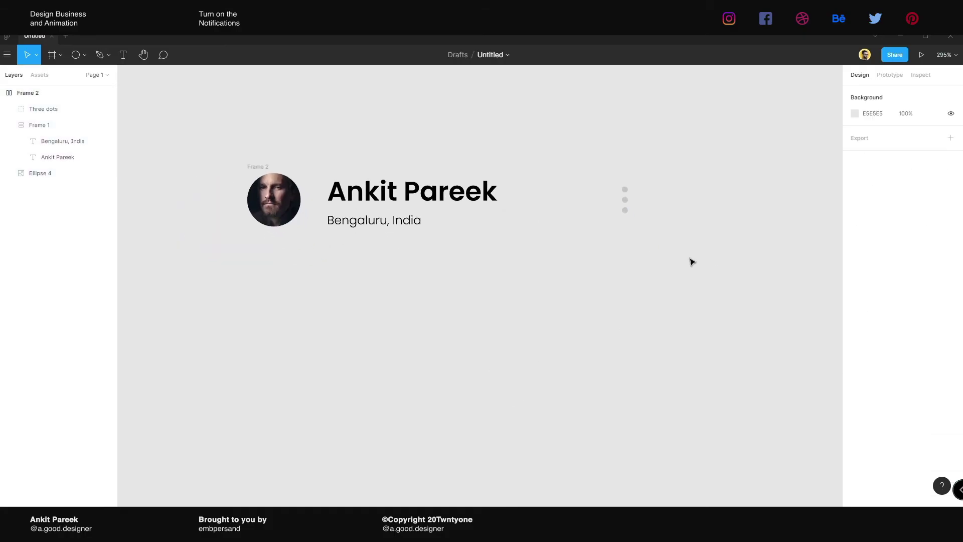
Draw a 254×254 rectangle, Rectangle 1, beneath the header row
{"action": "scroll", "coordinate": [555, 316], "scroll_direction": "down", "scroll_amount": 1}
{"action": "key", "text": "r"}
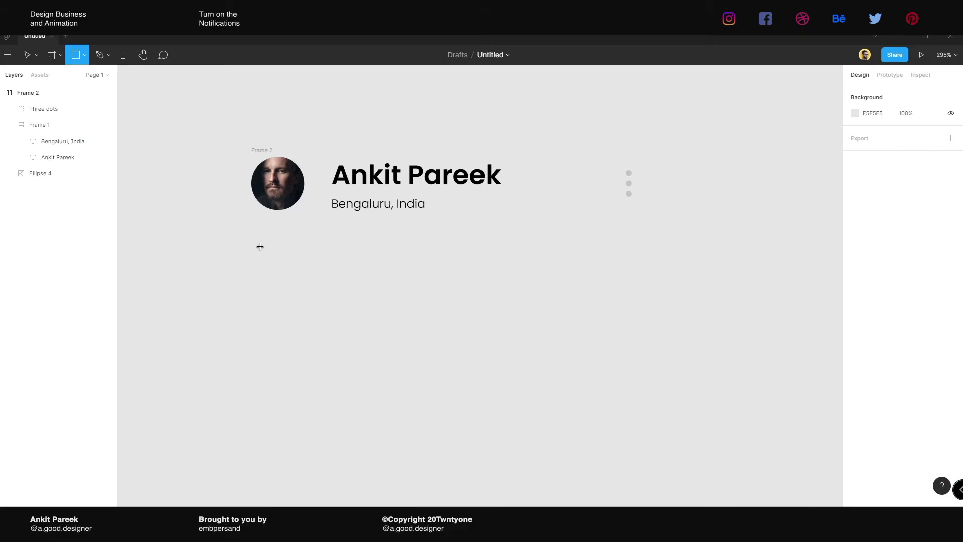
{"action": "left_click_drag", "start_coordinate": [255, 245], "coordinate": [631, 474]}
{"action": "scroll", "coordinate": [630, 303], "scroll_direction": "down", "scroll_amount": 2}
{"action": "scroll", "coordinate": [701, 329], "scroll_direction": "down", "scroll_amount": 3}
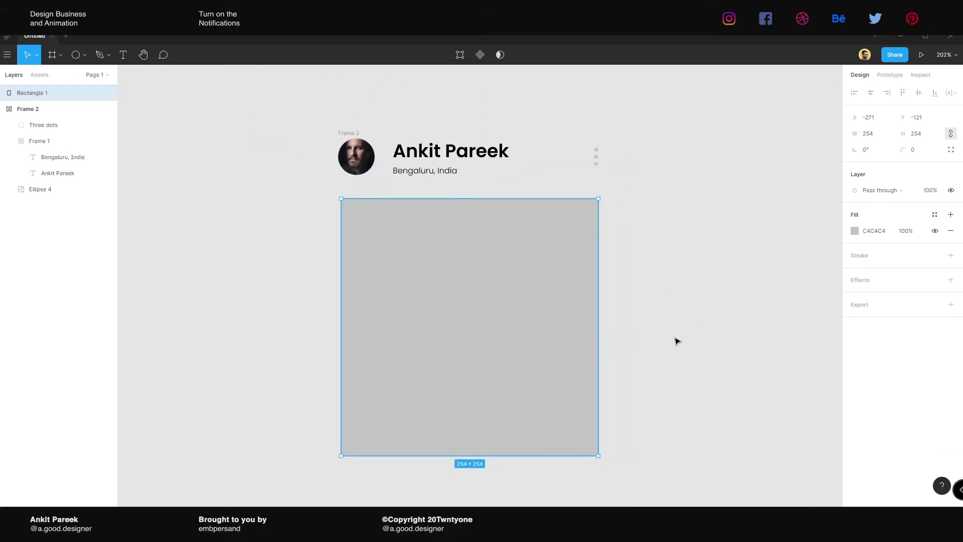
{"action": "scroll", "coordinate": [565, 342], "scroll_direction": "right", "scroll_amount": 3}
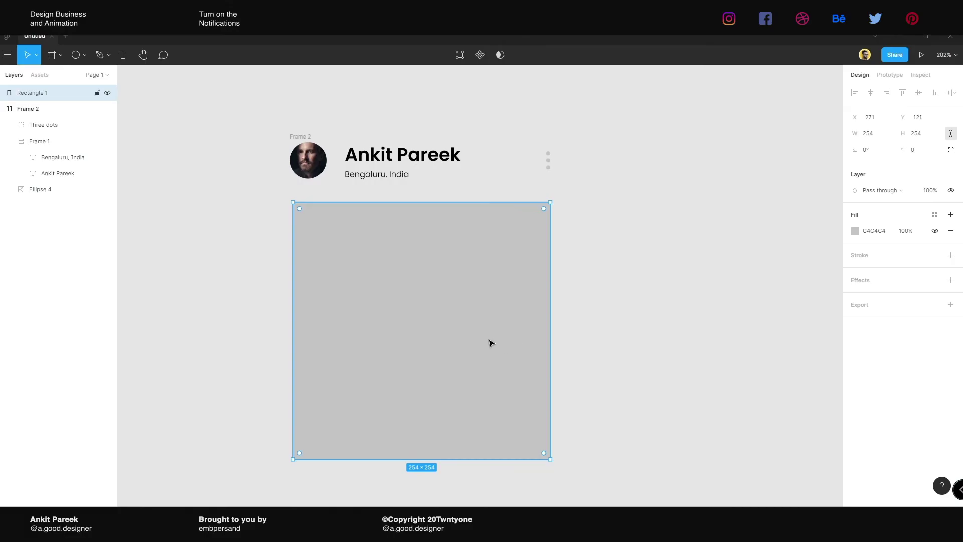
Run the Unsplash plugin and fill Rectangle 1 with a random 'colorful' photo
{"action": "key", "text": "ctrl+slash"}
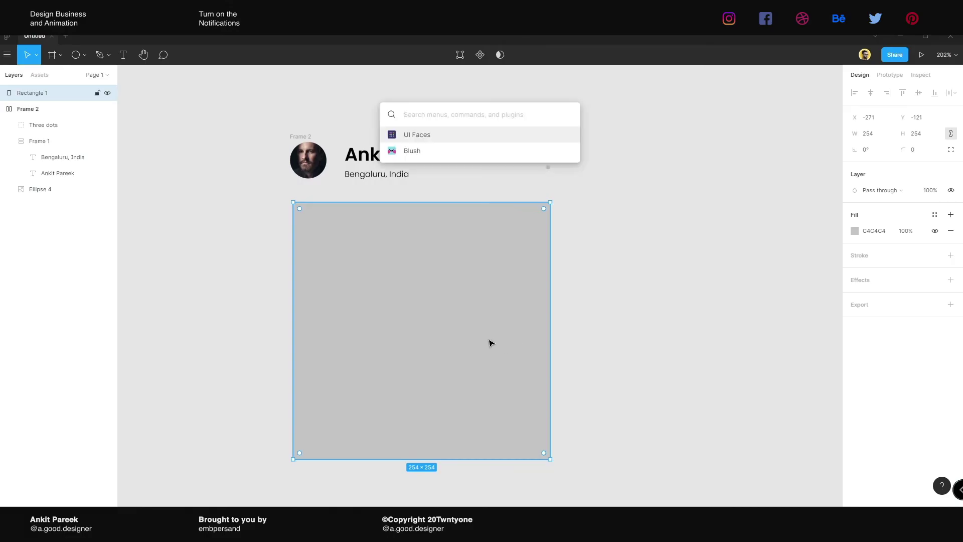
{"action": "type", "text": "unspla"}
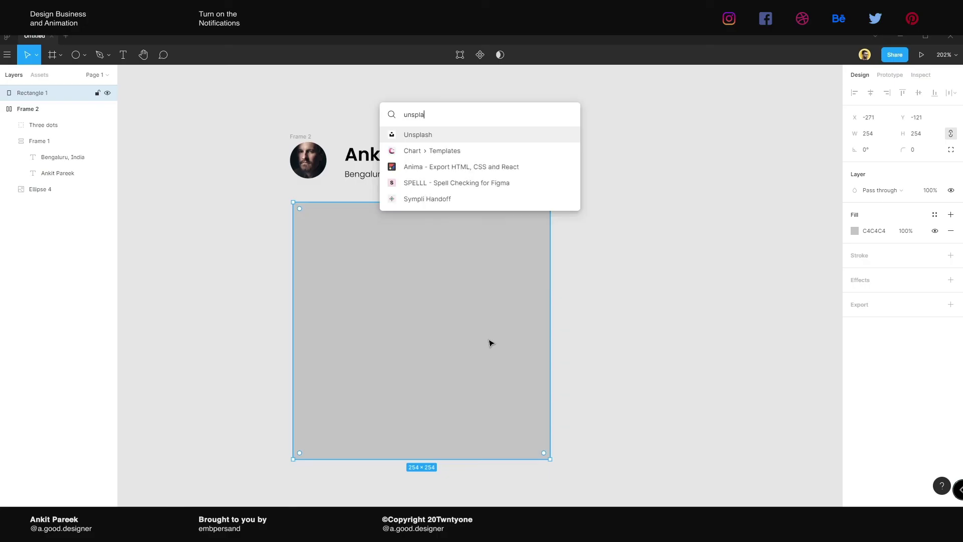
{"action": "key", "text": "Return"}
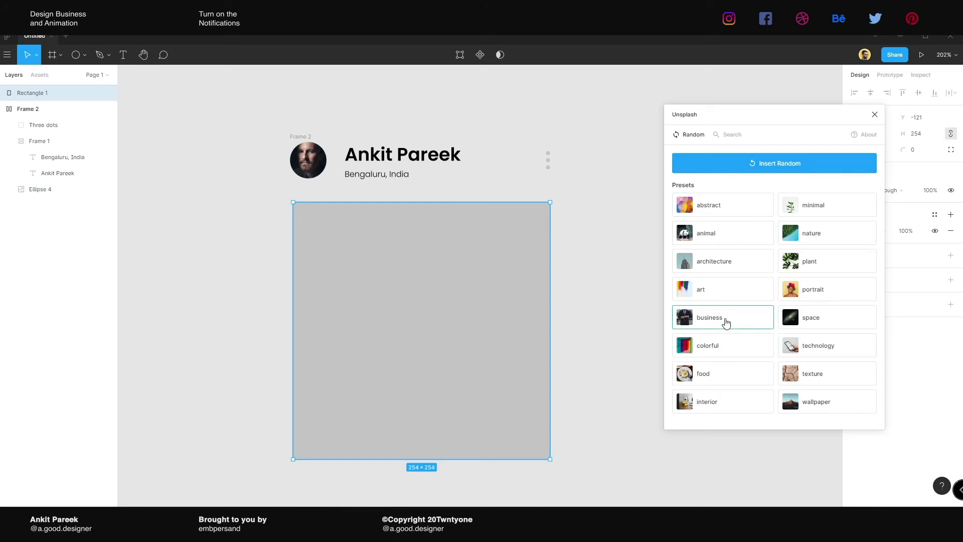
{"action": "left_click", "coordinate": [734, 346]}
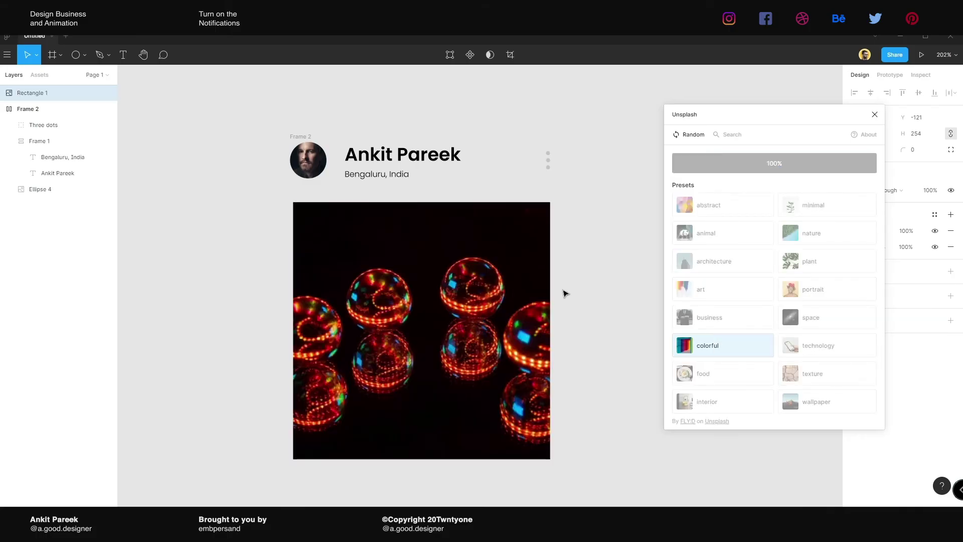
{"action": "left_click", "coordinate": [581, 329]}
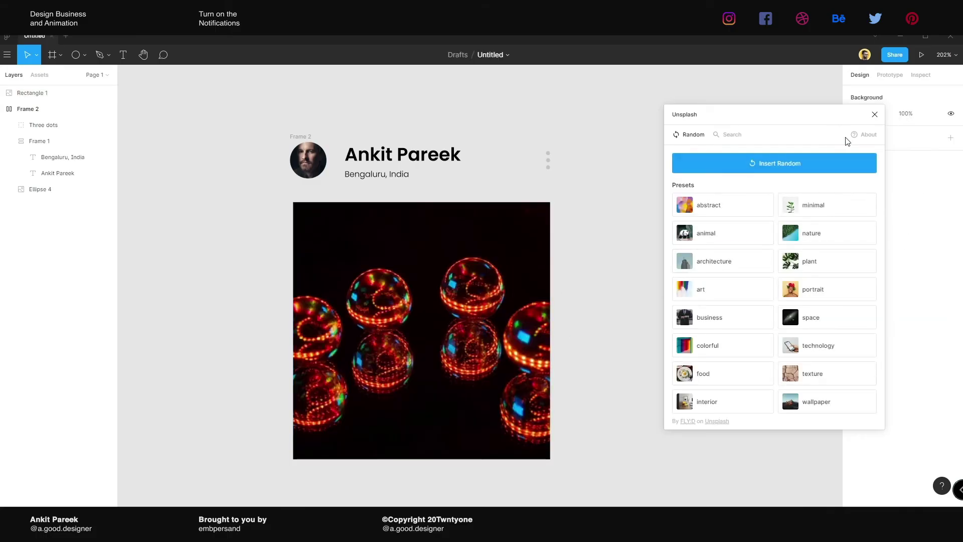
{"action": "left_click", "coordinate": [874, 114]}
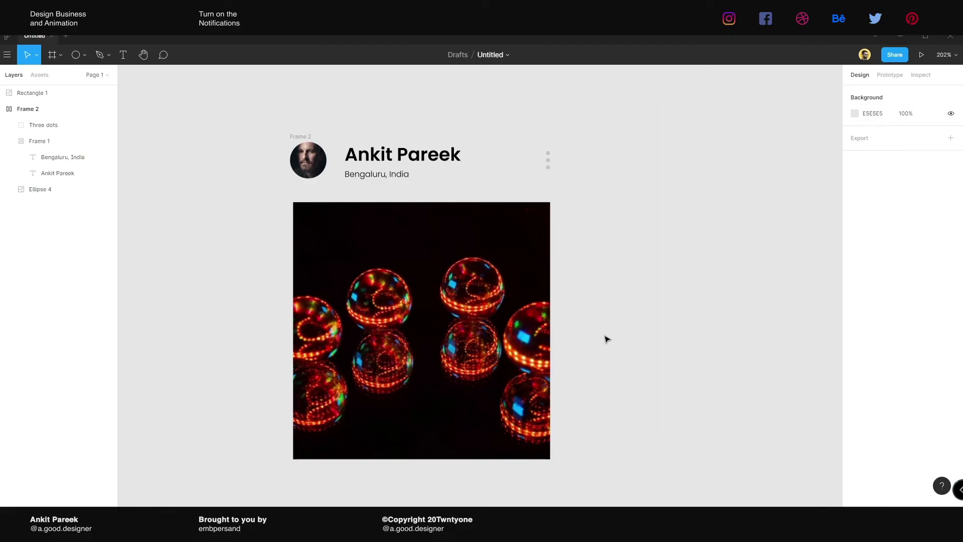
Set the photo's corner radius to 10, then reduce it to 8
{"action": "left_click", "coordinate": [526, 355]}
{"action": "scroll", "coordinate": [501, 355], "scroll_direction": "right", "scroll_amount": 3}
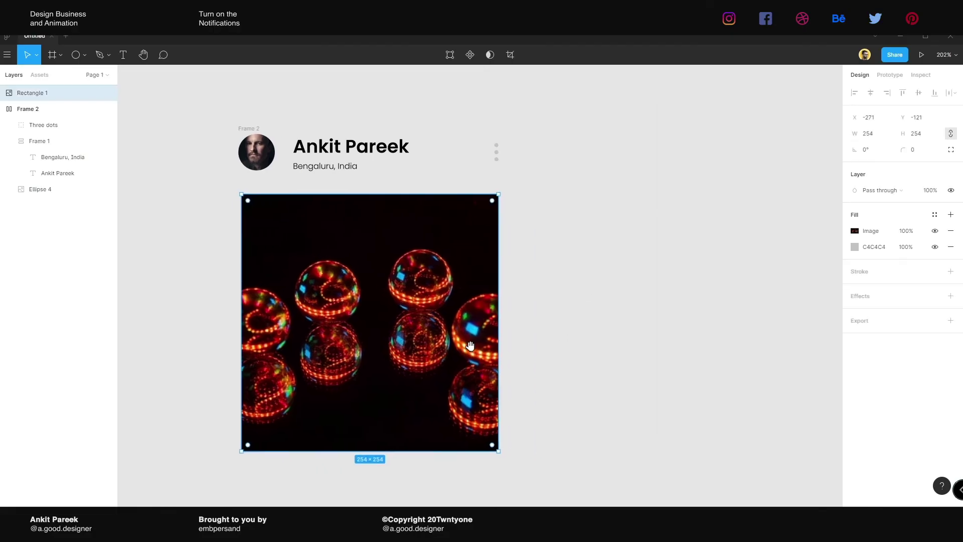
{"action": "left_click", "coordinate": [497, 340]}
{"action": "left_click", "coordinate": [493, 326]}
{"action": "left_click", "coordinate": [918, 150]}
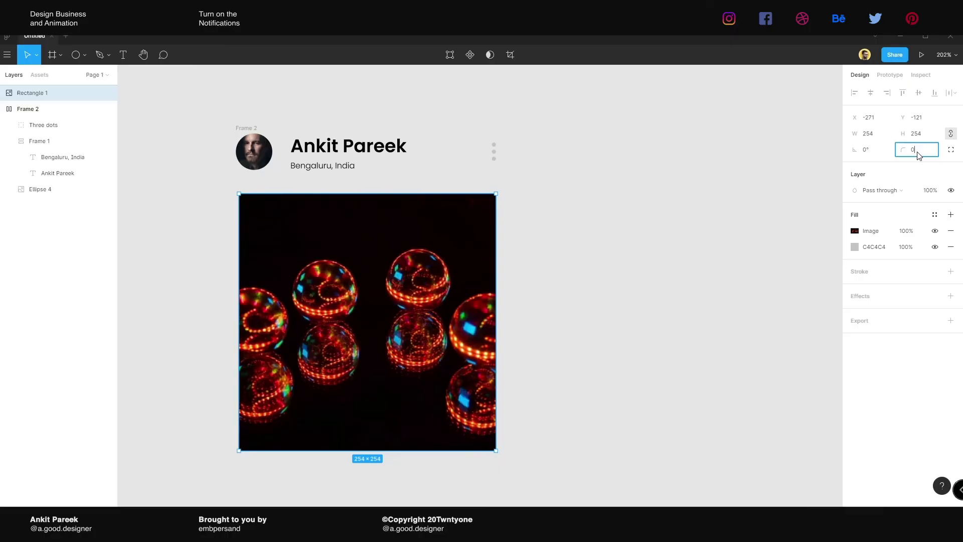
{"action": "double_click", "coordinate": [918, 151]}
{"action": "key", "text": "Return"}
{"action": "left_click", "coordinate": [557, 299]}
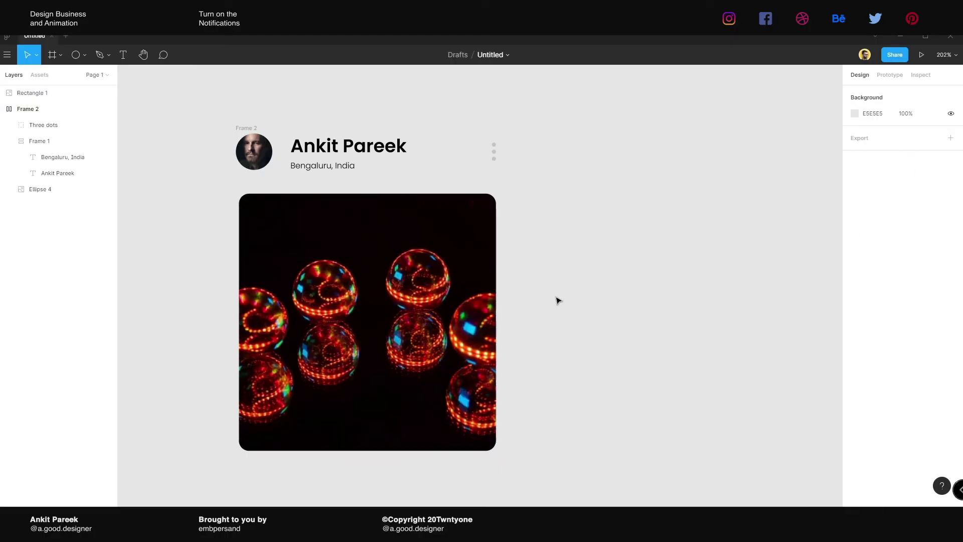
{"action": "left_click", "coordinate": [476, 301]}
{"action": "left_click", "coordinate": [921, 151]}
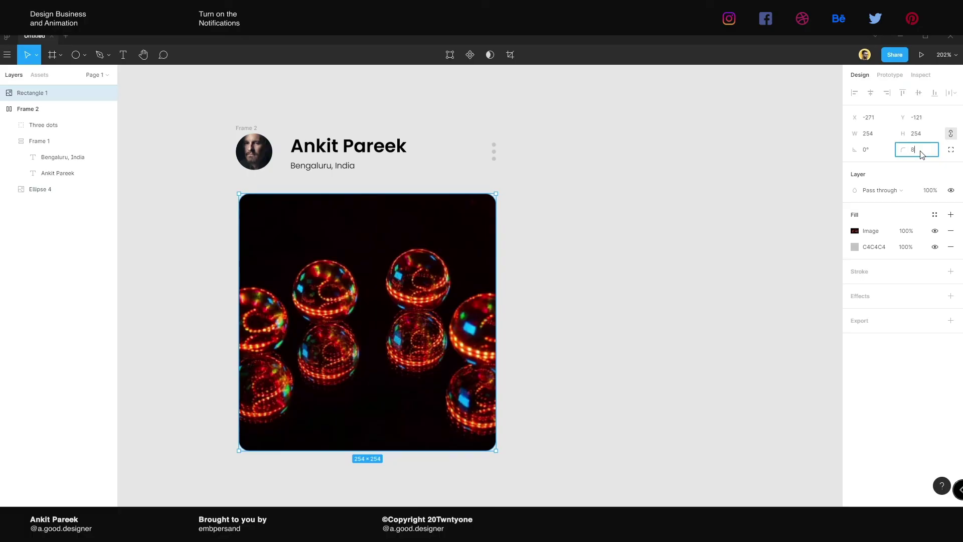
{"action": "key", "text": "Return"}
{"action": "left_click", "coordinate": [731, 166]}
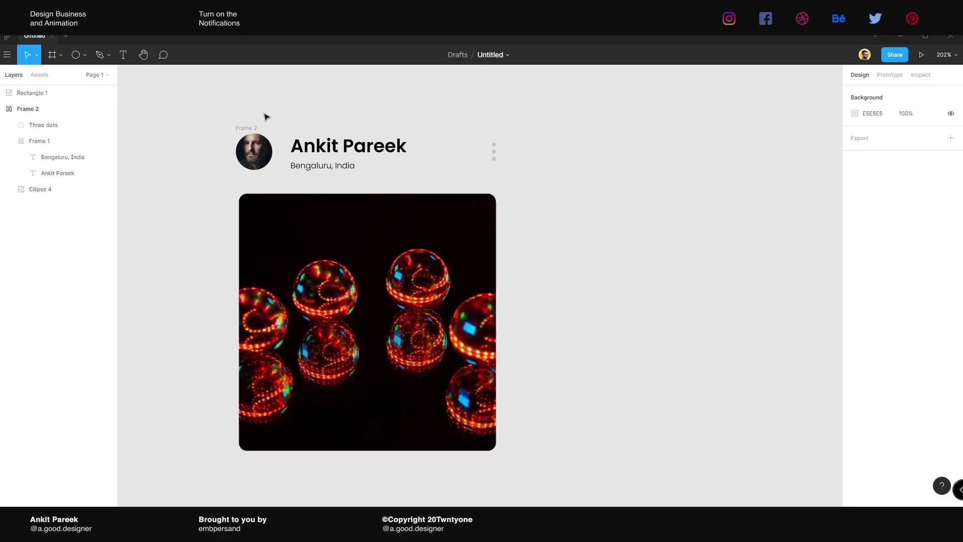
{"action": "left_click", "coordinate": [249, 127]}
Select Frame 2 and Rectangle 1 and wrap them in a vertical auto-layout Frame 3 with Shift+A
{"action": "left_click", "coordinate": [396, 314], "text": "shift"}
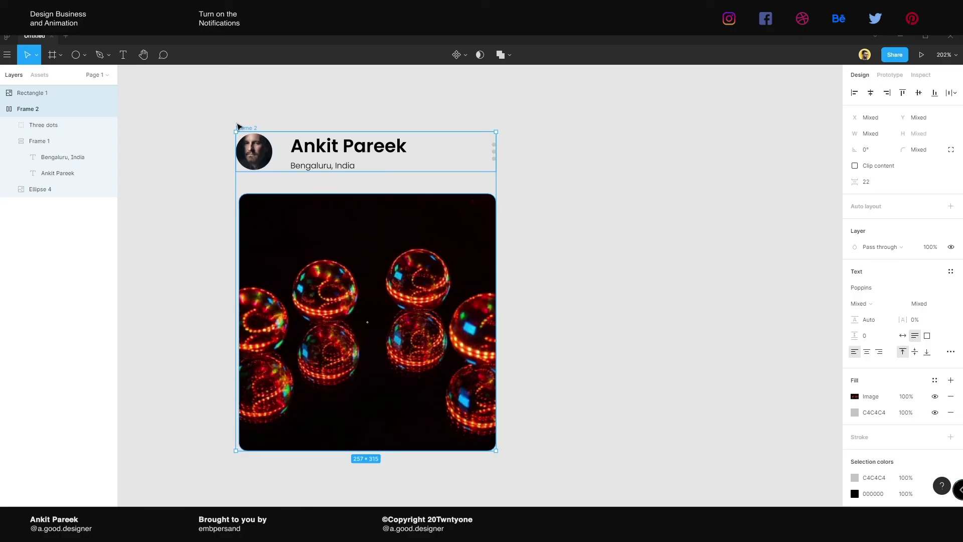
{"action": "left_click", "coordinate": [3, 109]}
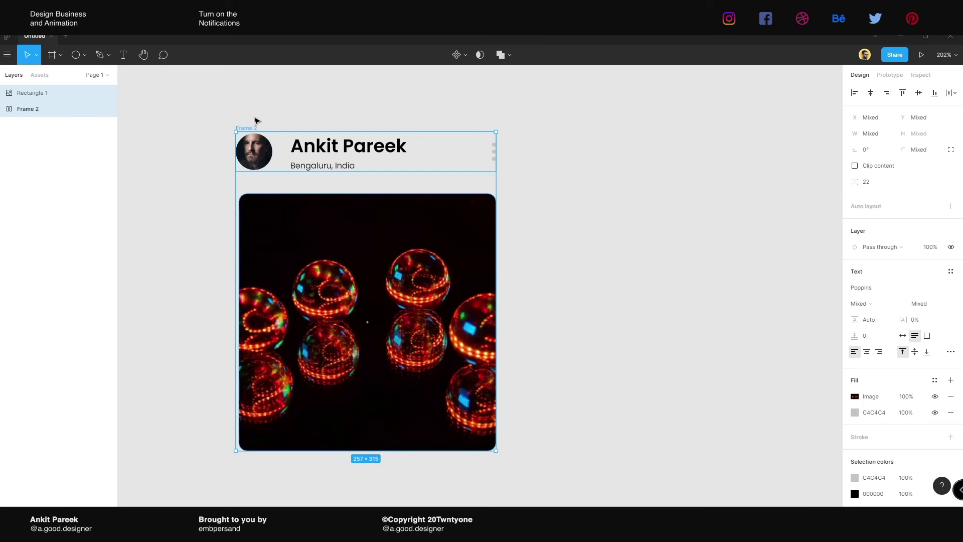
{"action": "left_click", "coordinate": [249, 128]}
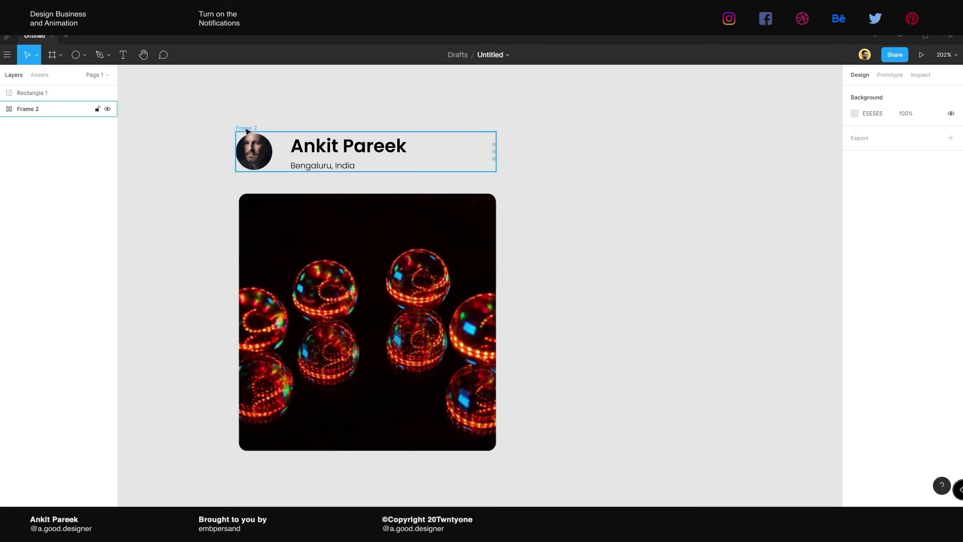
{"action": "left_click", "coordinate": [376, 295], "text": "shift"}
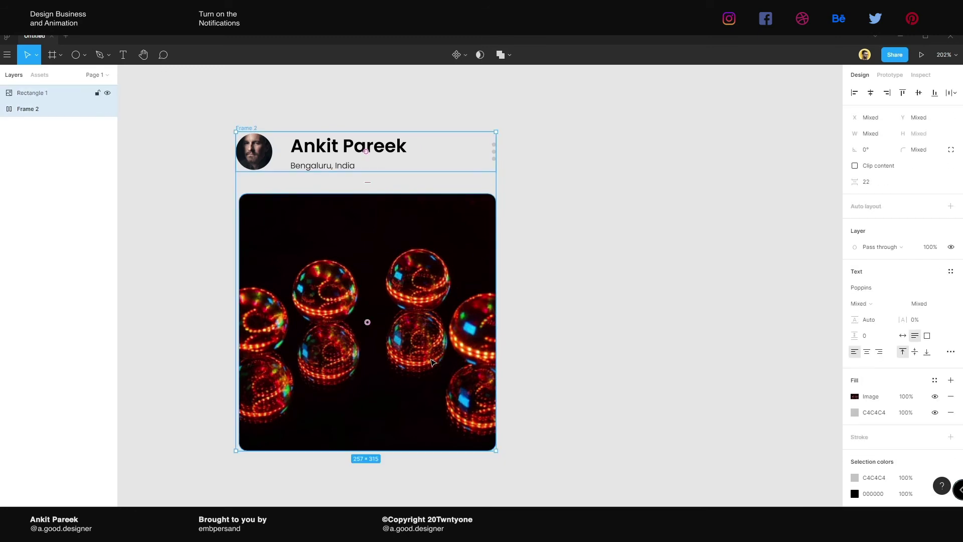
{"action": "key", "text": "shift+a"}
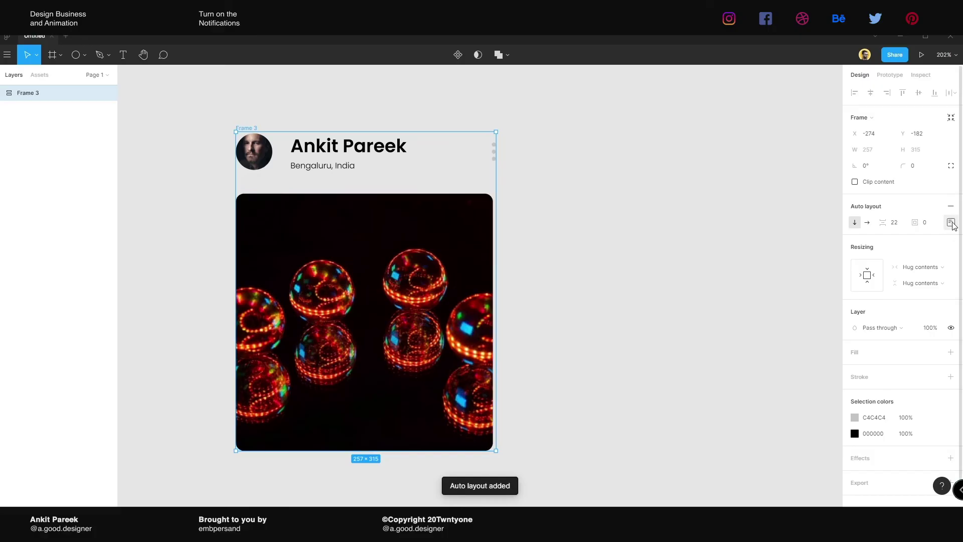
{"action": "left_click", "coordinate": [951, 222]}
{"action": "left_click", "coordinate": [673, 279]}
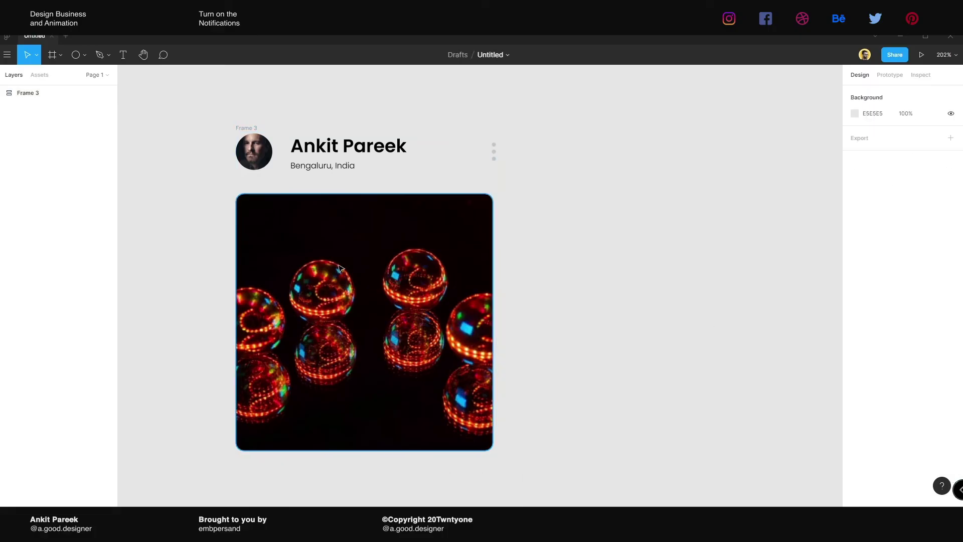
{"action": "left_click", "coordinate": [340, 267]}
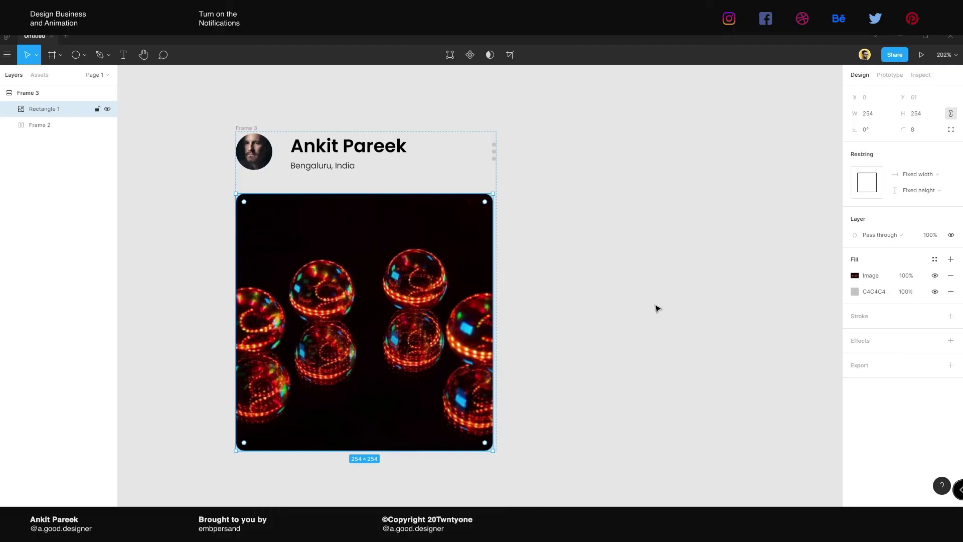
{"action": "left_click", "coordinate": [936, 179]}
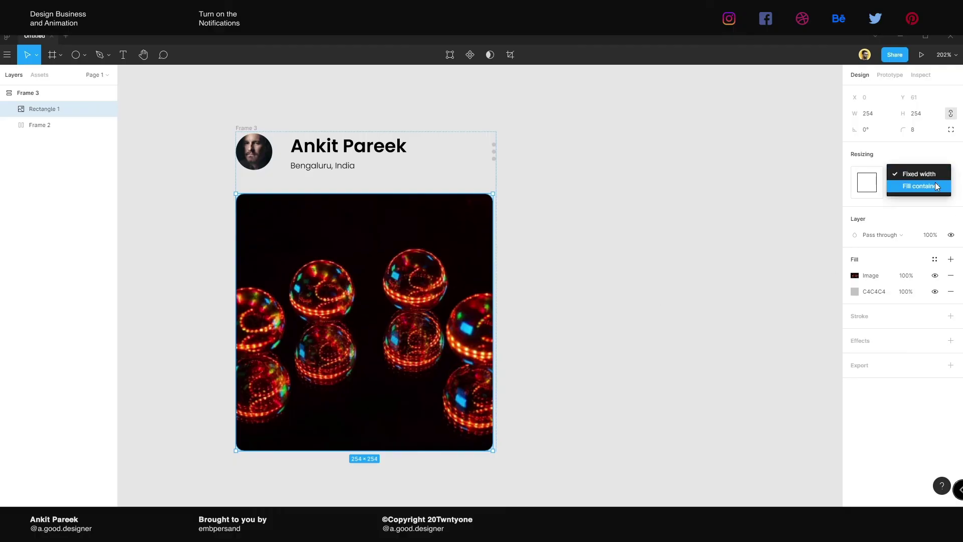
Set the photo's width and height resizing to Fill container
{"action": "left_click", "coordinate": [936, 185]}
{"action": "left_click", "coordinate": [926, 190]}
{"action": "left_click", "coordinate": [923, 200]}
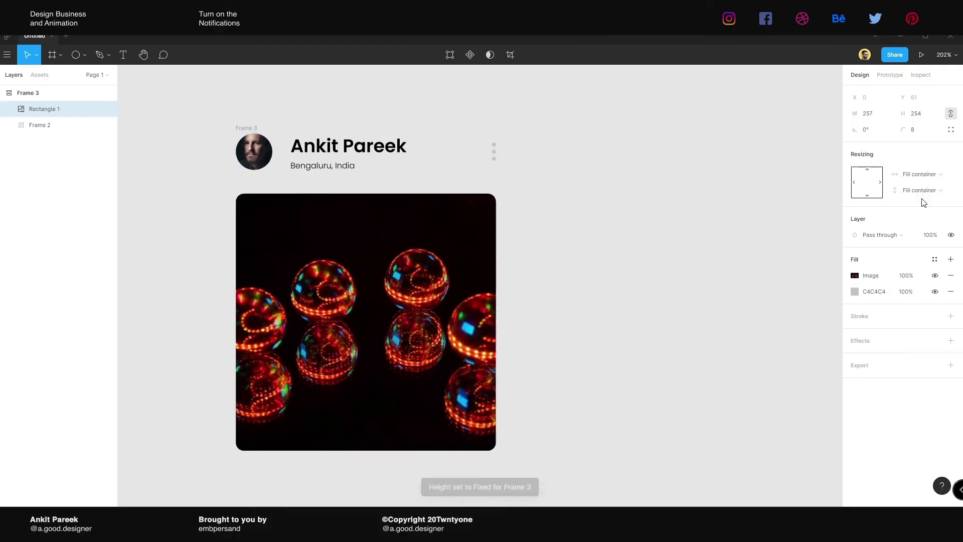
{"action": "left_click", "coordinate": [545, 287]}
Drag Frame 3's corner wider to test the photo stretching, then undo back to 257×315
{"action": "left_click", "coordinate": [251, 131]}
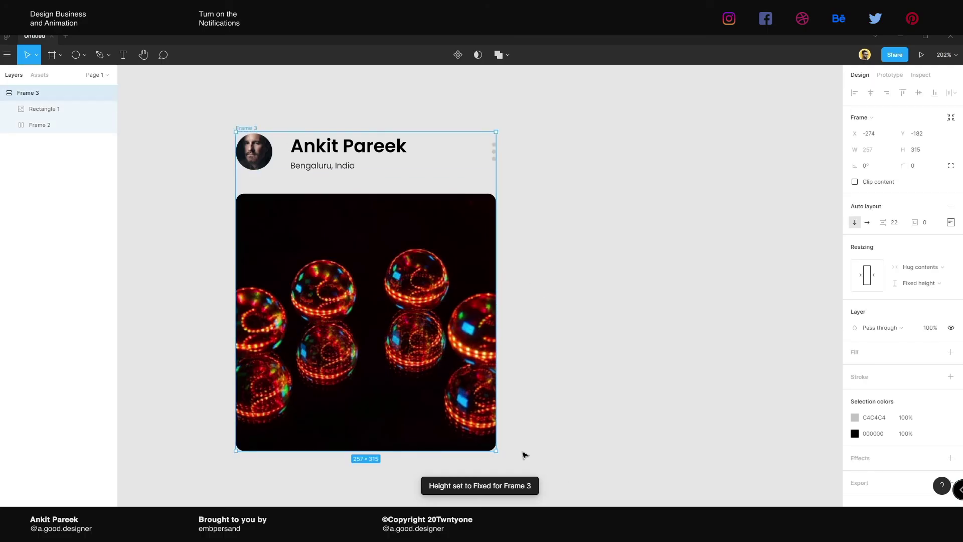
{"action": "left_click_drag", "start_coordinate": [497, 453], "coordinate": [681, 404]}
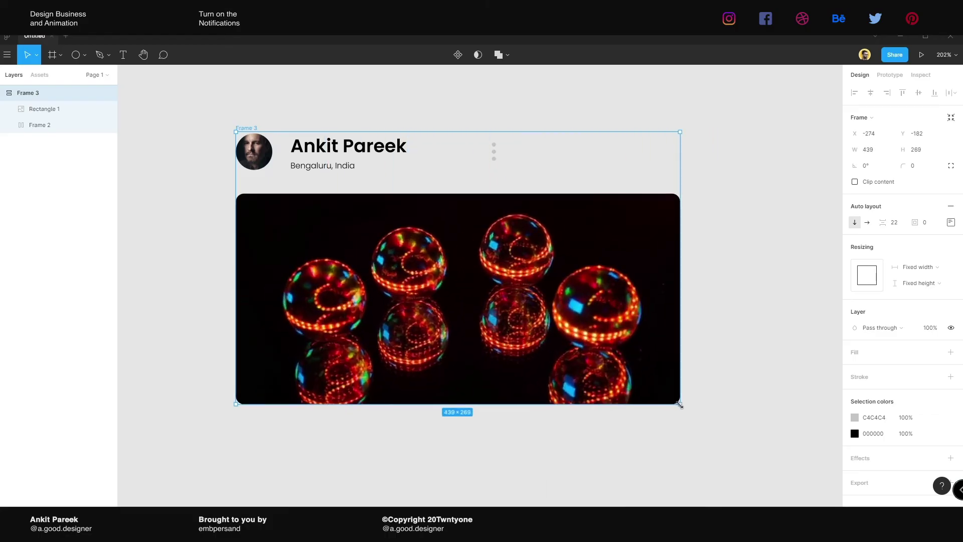
{"action": "key", "text": "ctrl+z"}
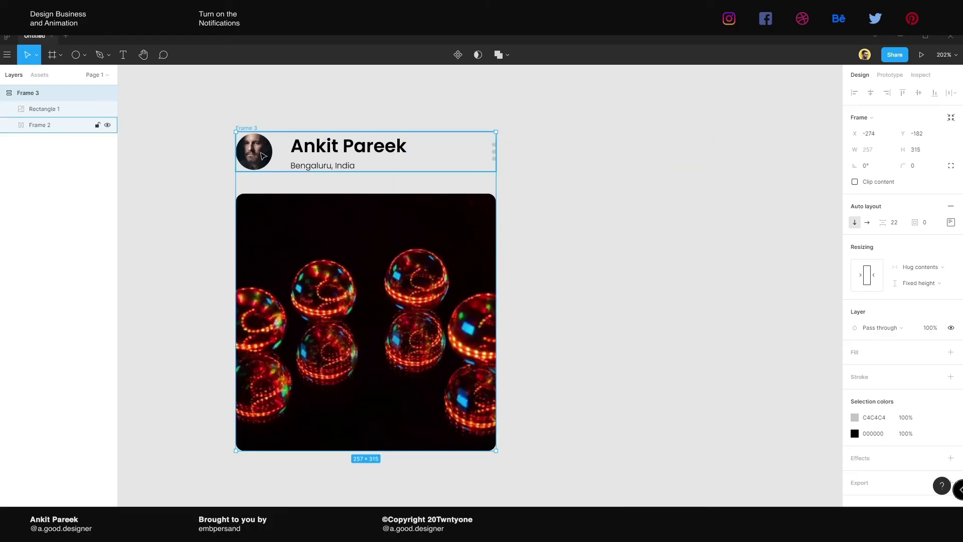
Set the header row Frame 2's width to Fill container
{"action": "left_click", "coordinate": [268, 169]}
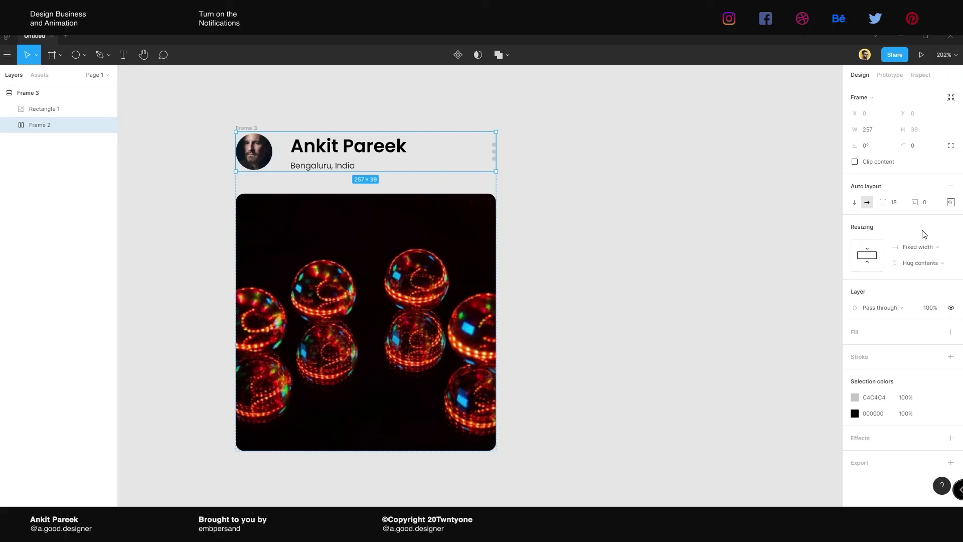
{"action": "left_click", "coordinate": [938, 247]}
{"action": "left_click", "coordinate": [931, 272]}
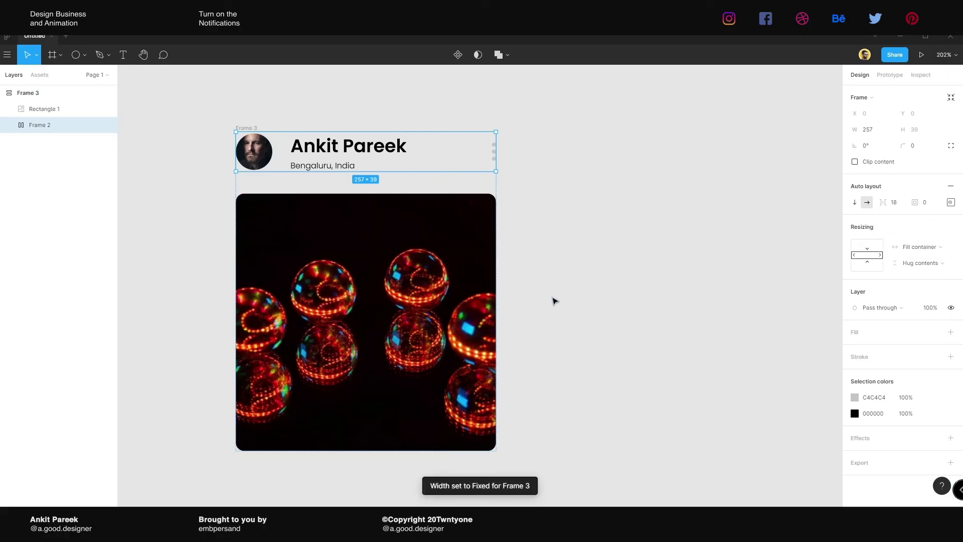
{"action": "left_click_drag", "start_coordinate": [394, 185], "coordinate": [449, 228]}
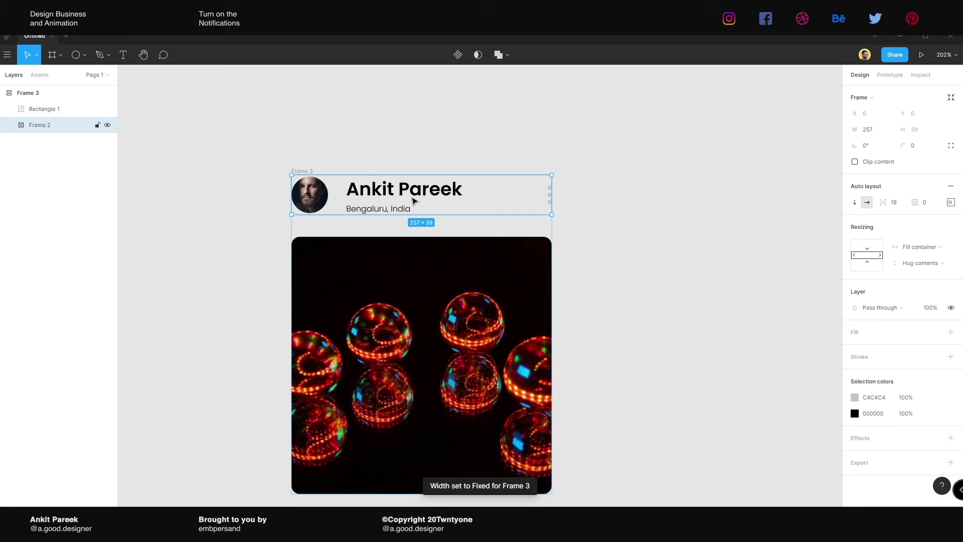
{"action": "left_click_drag", "start_coordinate": [414, 201], "coordinate": [390, 193]}
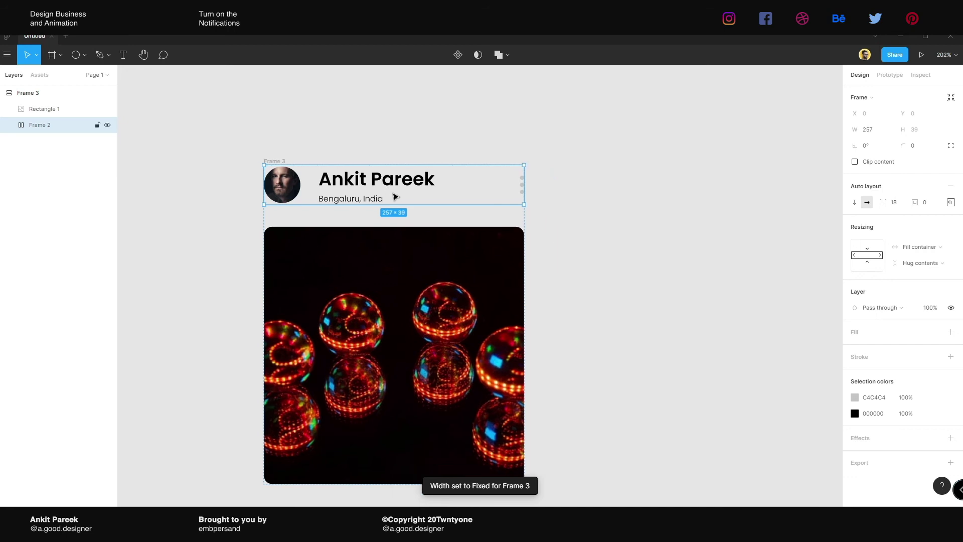
Drag Frame 3 wider to test the header's response, then undo the resize
{"action": "left_click", "coordinate": [272, 146]}
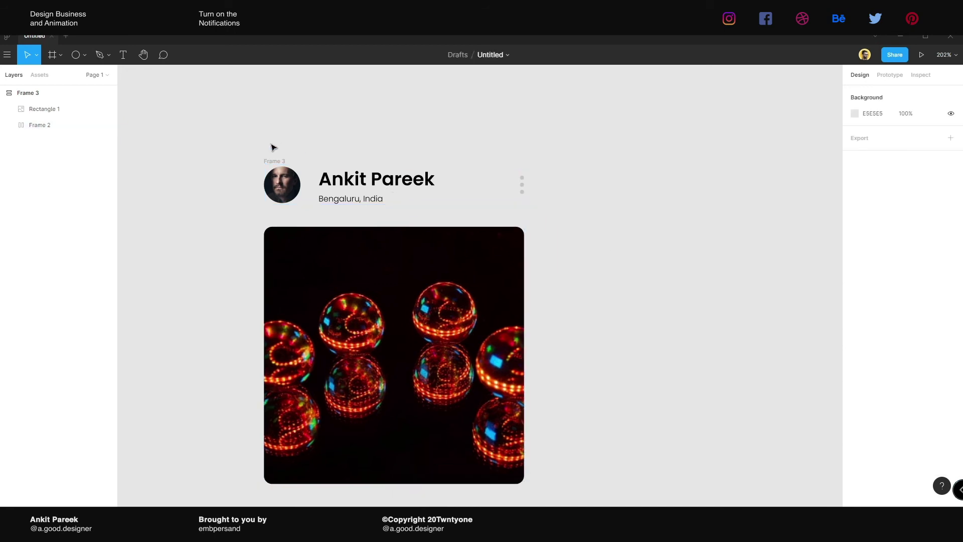
{"action": "left_click", "coordinate": [268, 160]}
{"action": "left_click_drag", "start_coordinate": [617, 330], "coordinate": [545, 272]}
{"action": "mouse_move", "coordinate": [461, 266]}
{"action": "left_mouse_down"}
{"action": "mouse_move", "coordinate": [768, 274]}
{"action": "mouse_move", "coordinate": [306, 273]}
{"action": "mouse_move", "coordinate": [462, 274]}
{"action": "left_mouse_up"}
{"action": "left_click_drag", "start_coordinate": [461, 435], "coordinate": [533, 367]}
{"action": "key", "text": "ctrl+z"}
{"action": "left_click", "coordinate": [527, 293]}
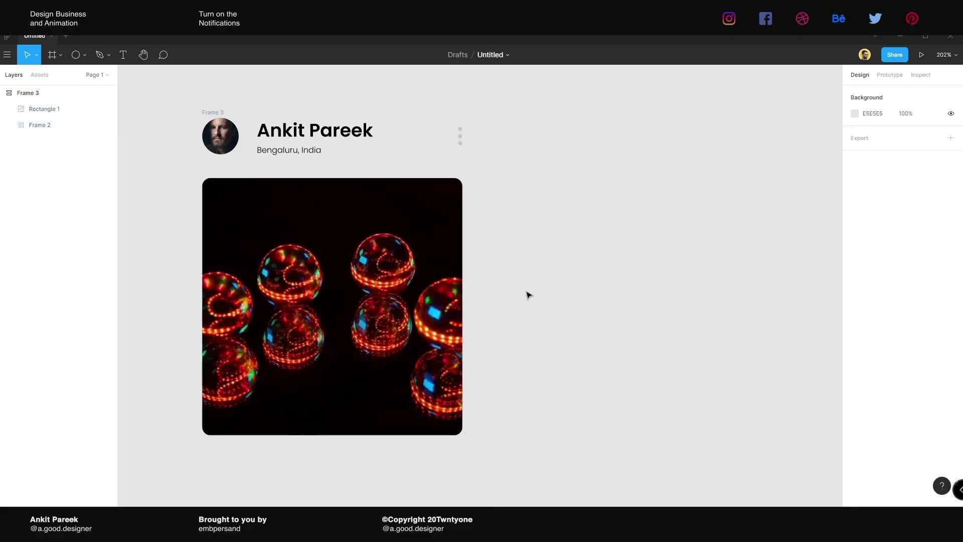
Set Frame 2's auto-layout spacing between avatar and name to 8
{"action": "left_click", "coordinate": [211, 113]}
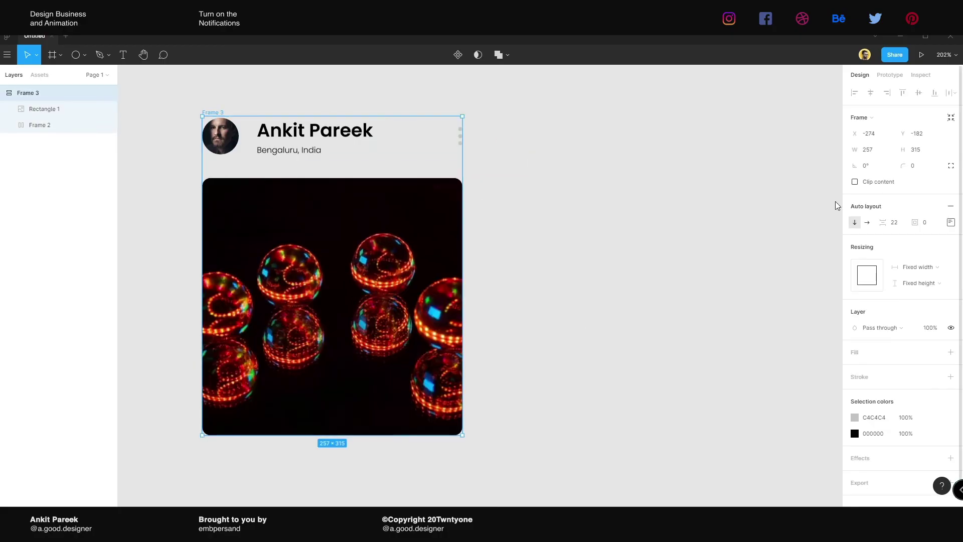
{"action": "left_click", "coordinate": [381, 148]}
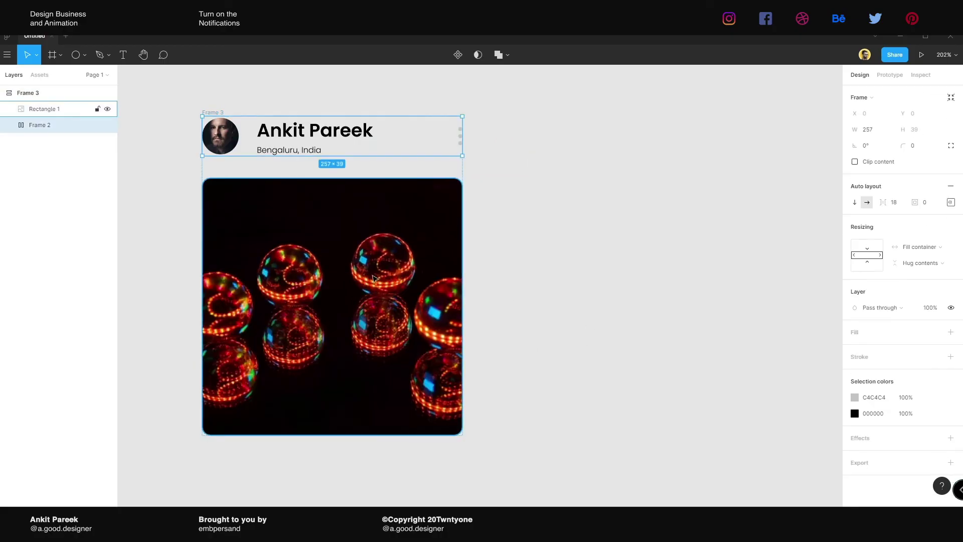
{"action": "left_click", "coordinate": [901, 206]}
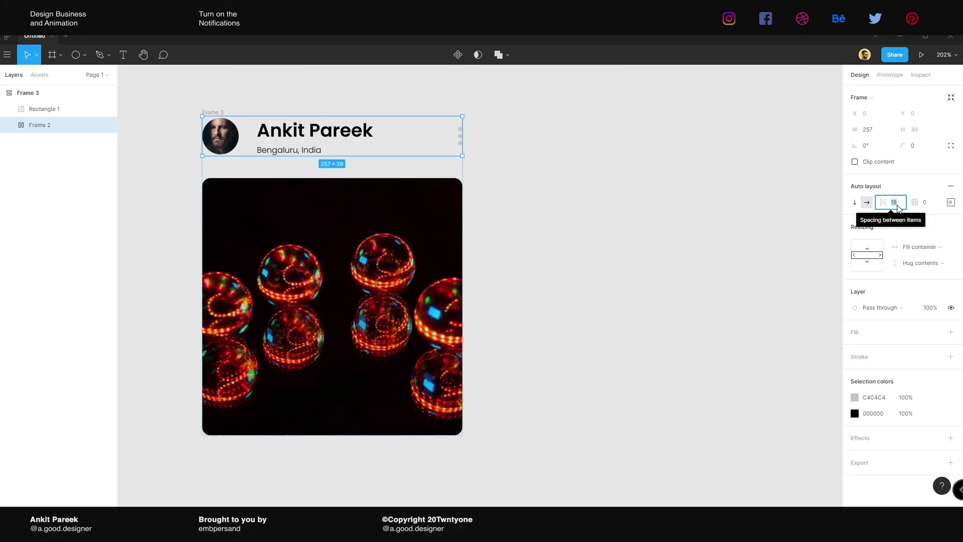
{"action": "type", "text": "8"}
{"action": "key", "text": "Return"}
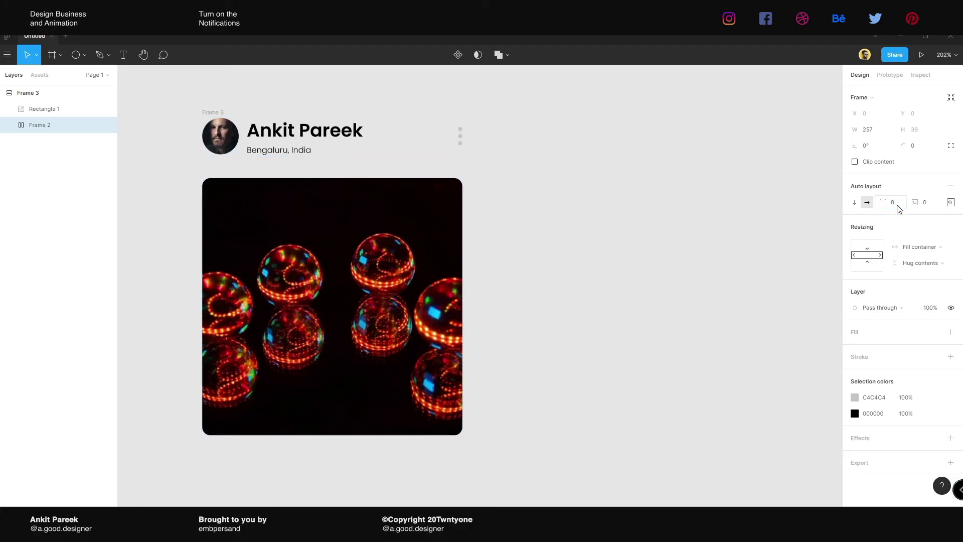
{"action": "left_click", "coordinate": [213, 93]}
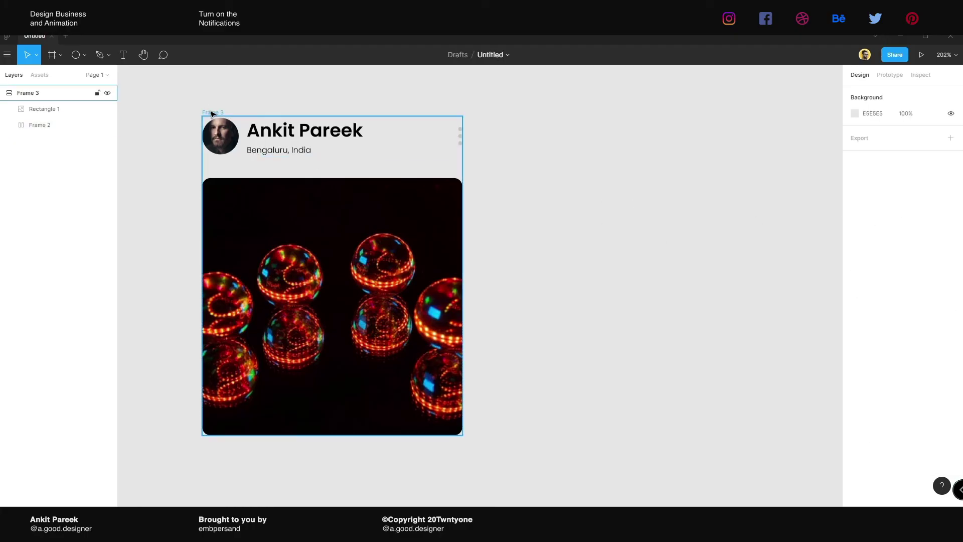
Change Frame 3's spacing between header and image from 22 to 8
{"action": "left_click", "coordinate": [210, 113]}
{"action": "left_click", "coordinate": [894, 223]}
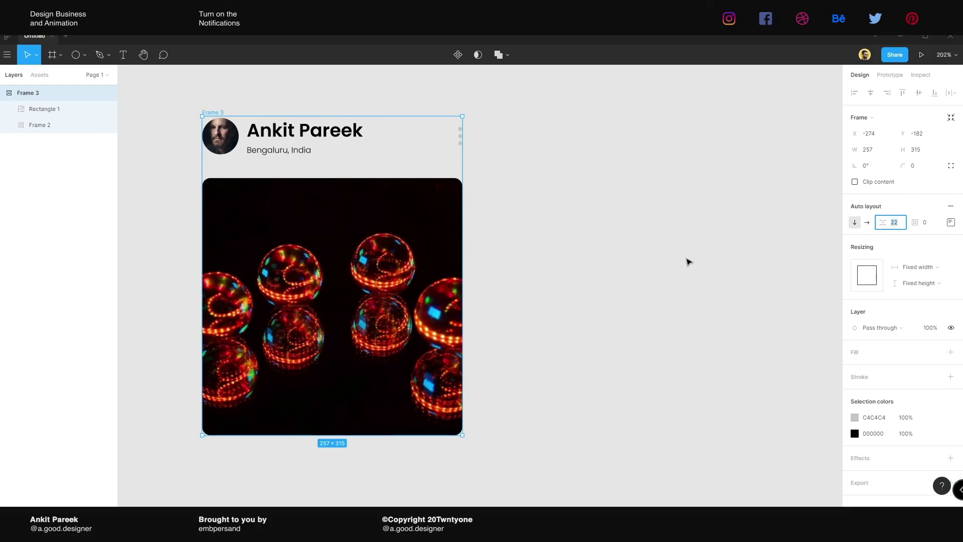
{"action": "type", "text": "8"}
{"action": "key", "text": "Return"}
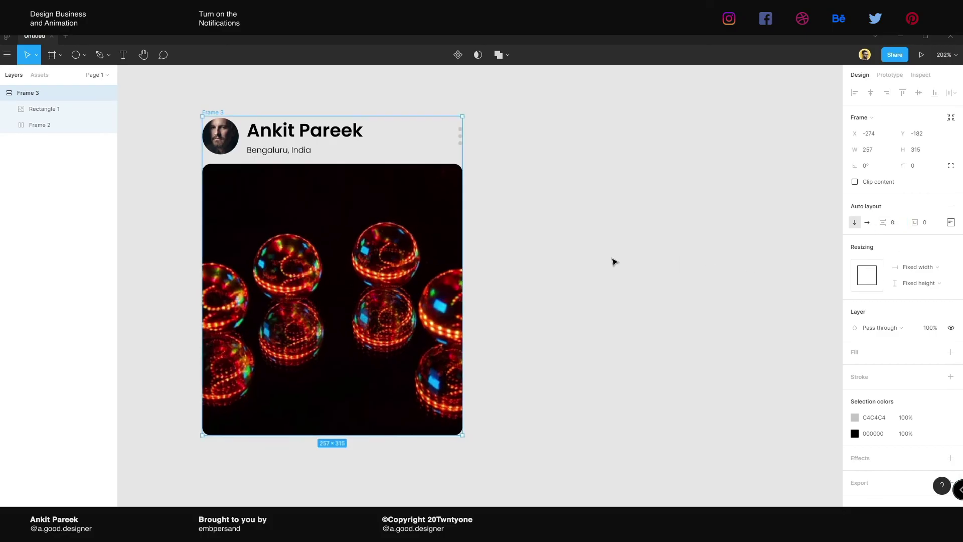
{"action": "left_click", "coordinate": [599, 306]}
{"action": "left_click", "coordinate": [220, 106]}
{"action": "scroll", "coordinate": [460, 328], "scroll_direction": "left", "scroll_amount": 2}
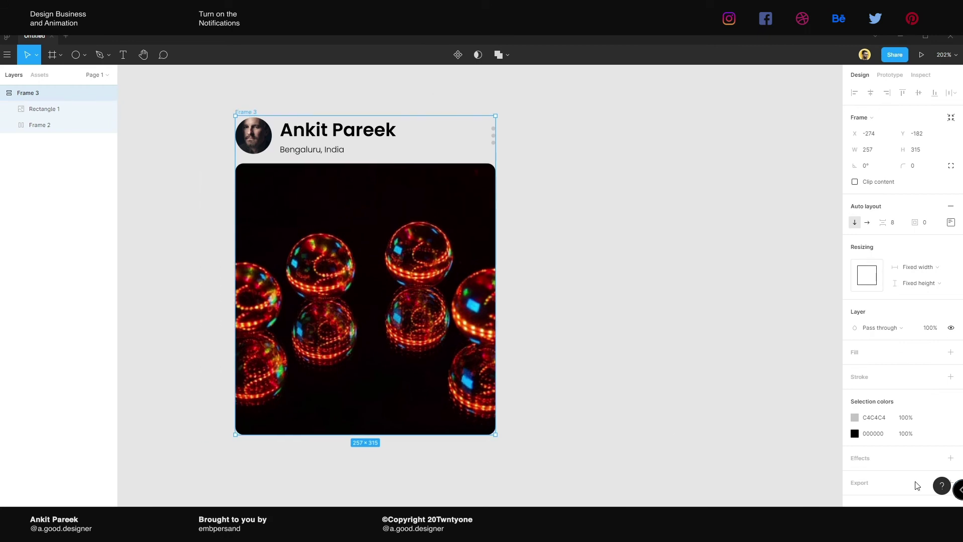
Give Frame 3 a white FFFFFF fill and 16 padding around its contents
{"action": "left_click", "coordinate": [950, 352]}
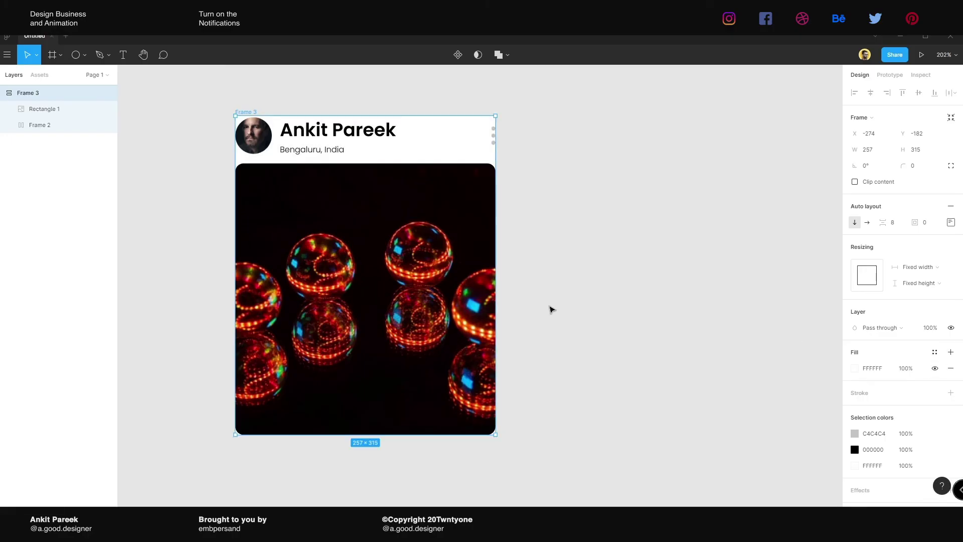
{"action": "left_click", "coordinate": [932, 225]}
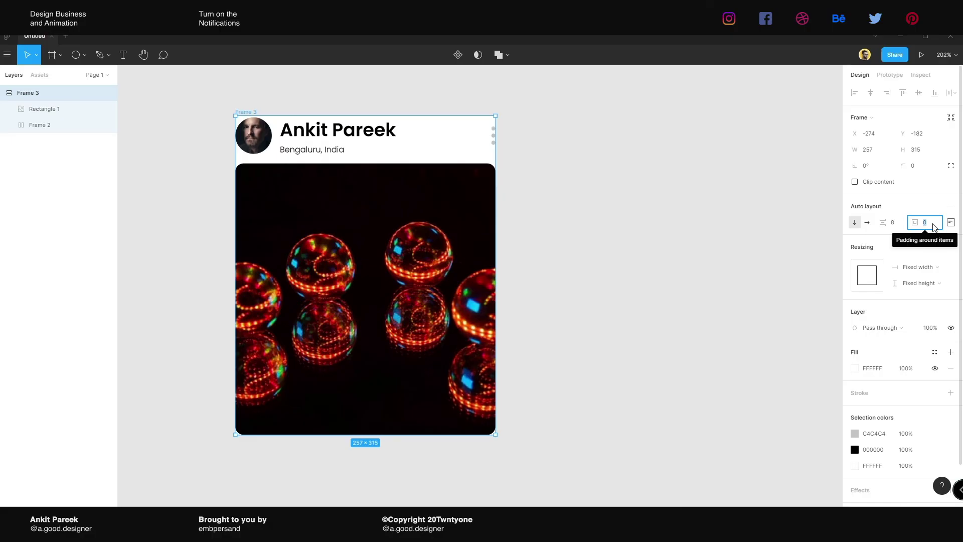
{"action": "type", "text": "16"}
{"action": "key", "text": "Return"}
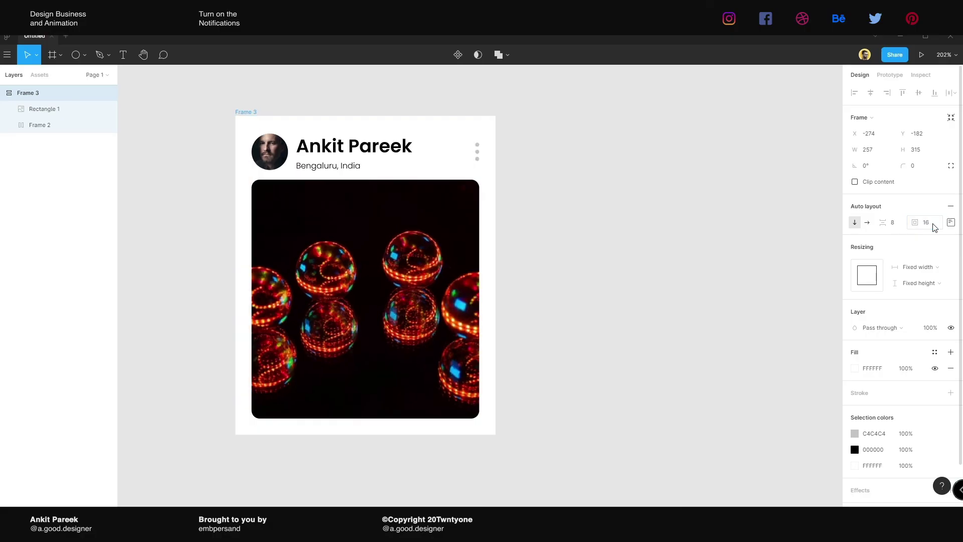
{"action": "left_click", "coordinate": [627, 241]}
Round Frame 3's corners to 16
{"action": "left_click_drag", "start_coordinate": [451, 354], "coordinate": [406, 355]}
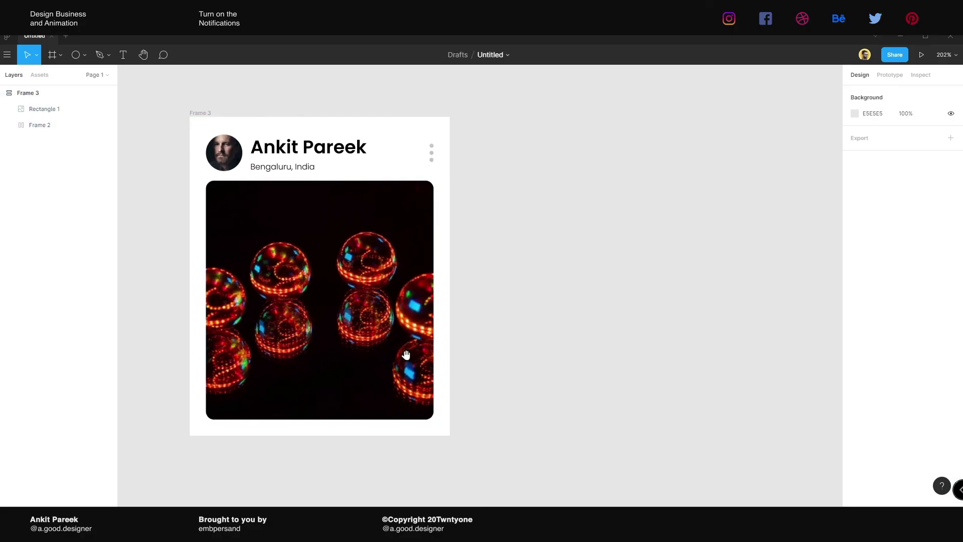
{"action": "left_click", "coordinate": [199, 112]}
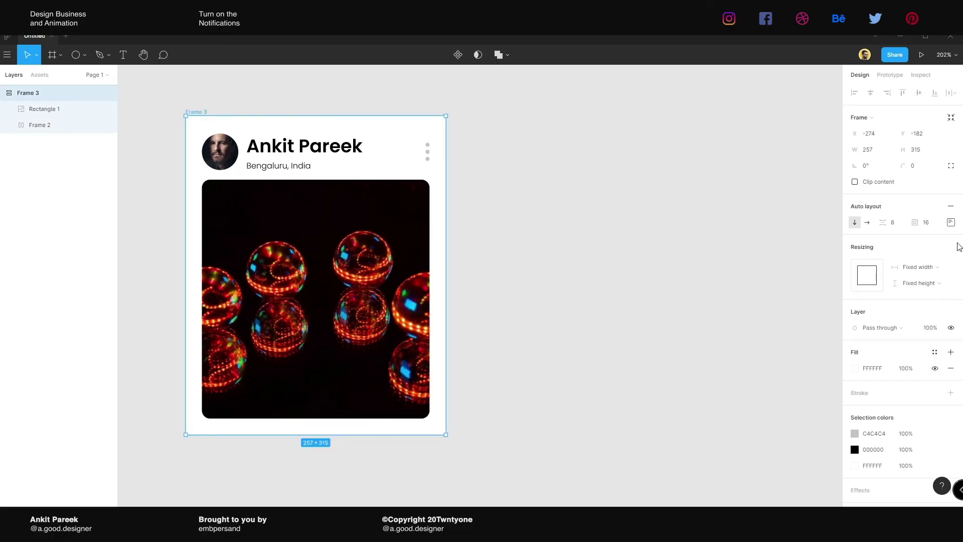
{"action": "left_click", "coordinate": [914, 166]}
{"action": "type", "text": "16"}
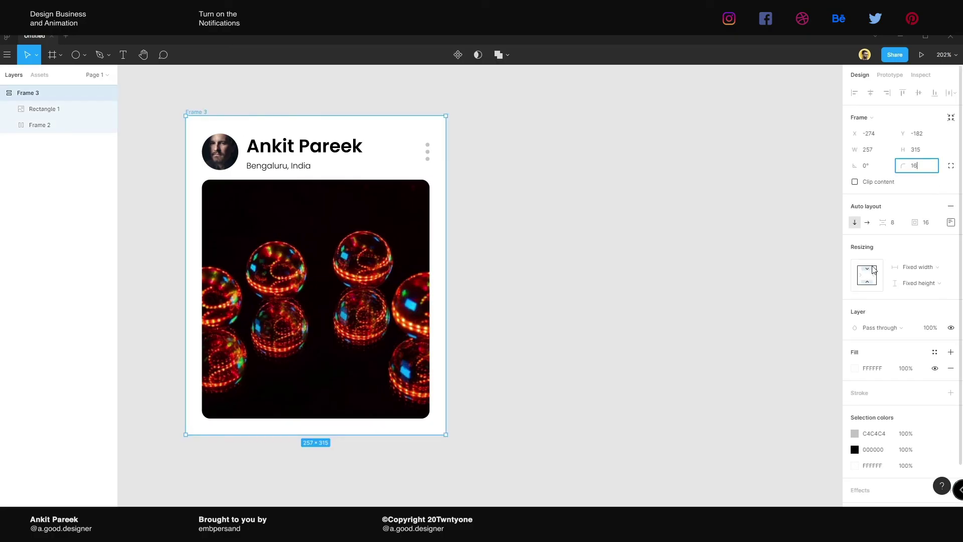
{"action": "key", "text": "Return"}
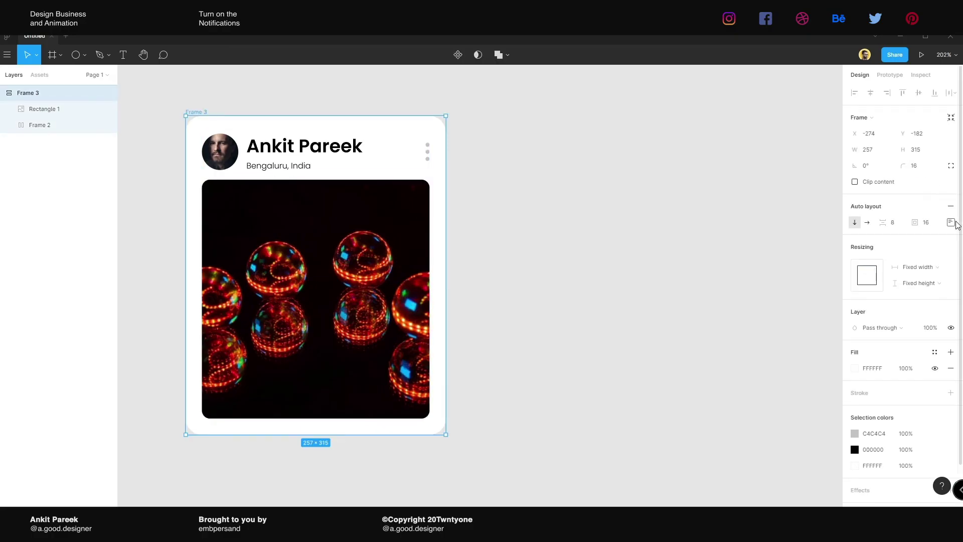
Reduce Frame 3's padding from 16 to 8
{"action": "left_click", "coordinate": [924, 223]}
{"action": "type", "text": "8"}
{"action": "key", "text": "Return"}
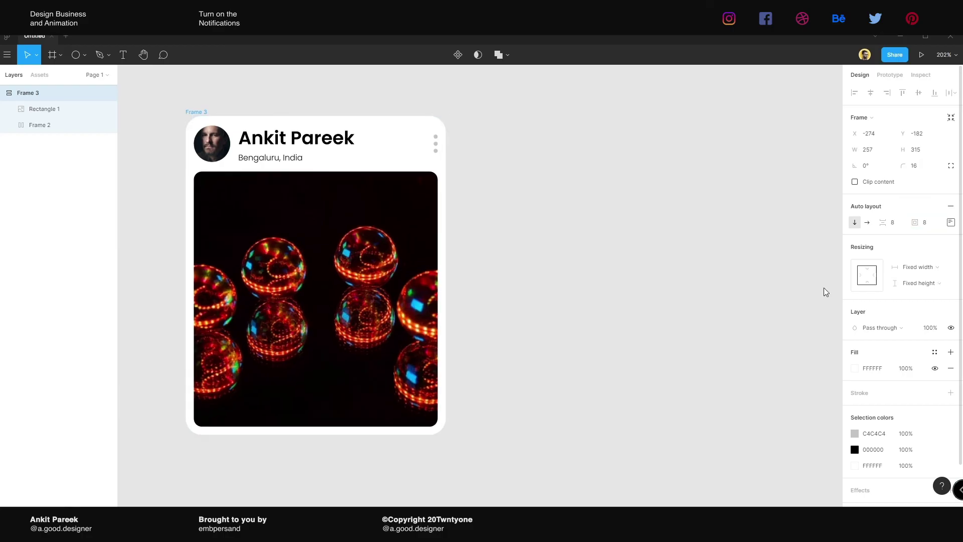
{"action": "left_click", "coordinate": [927, 169]}
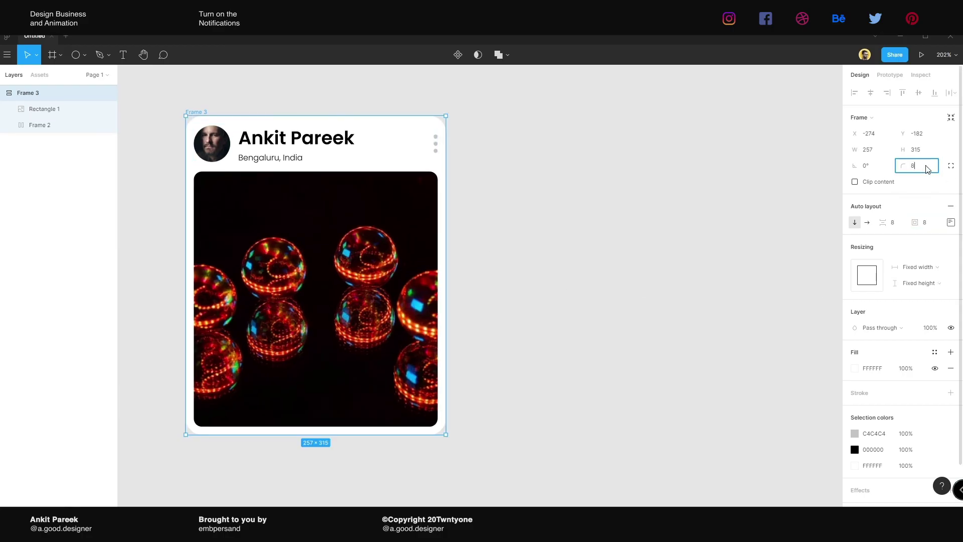
Commit the corner radius of 8, then duplicate card Frame 3 as Frame 4
{"action": "left_click", "coordinate": [548, 217]}
{"action": "scroll", "coordinate": [423, 323], "scroll_direction": "down", "scroll_amount": 5}
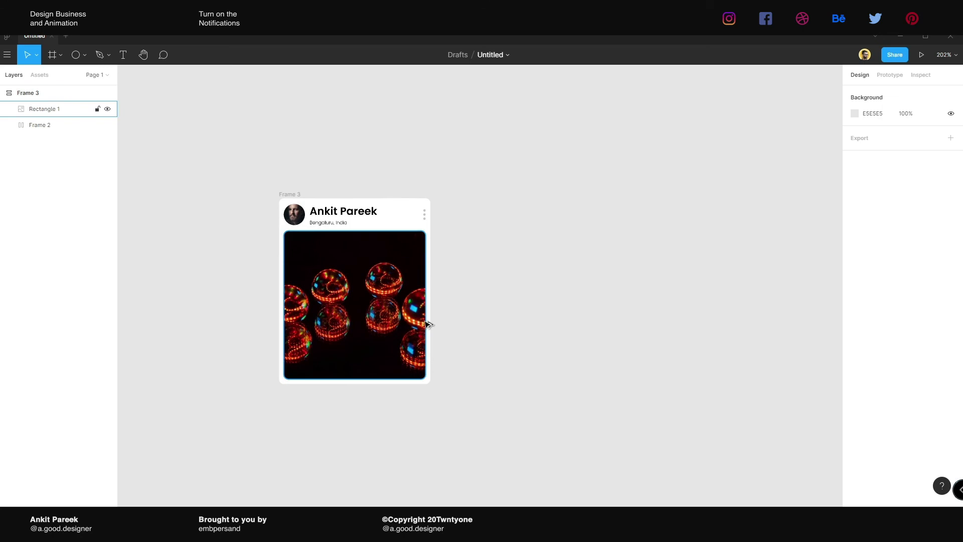
{"action": "scroll", "coordinate": [544, 348], "scroll_direction": "right", "scroll_amount": 2}
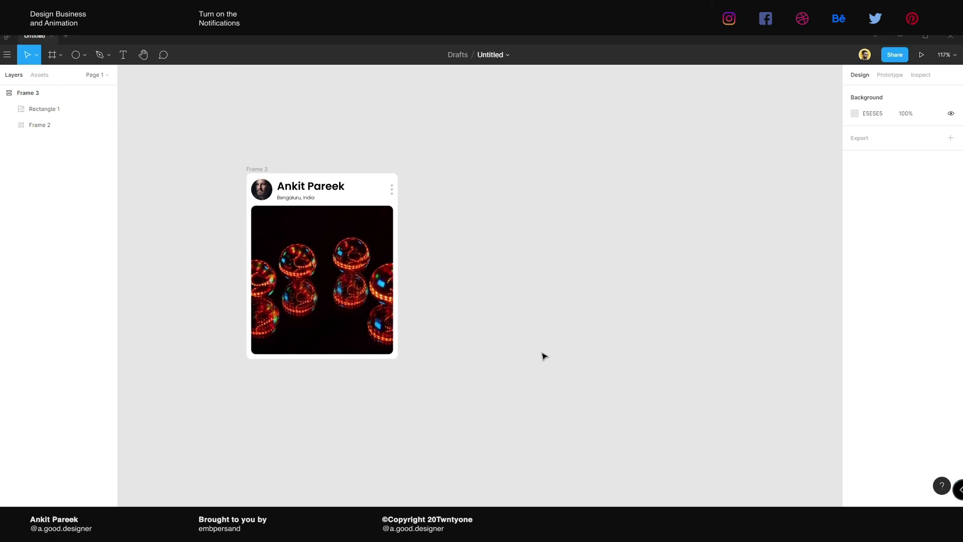
{"action": "left_click", "coordinate": [260, 171]}
{"action": "scroll", "coordinate": [406, 320], "scroll_direction": "right", "scroll_amount": 2}
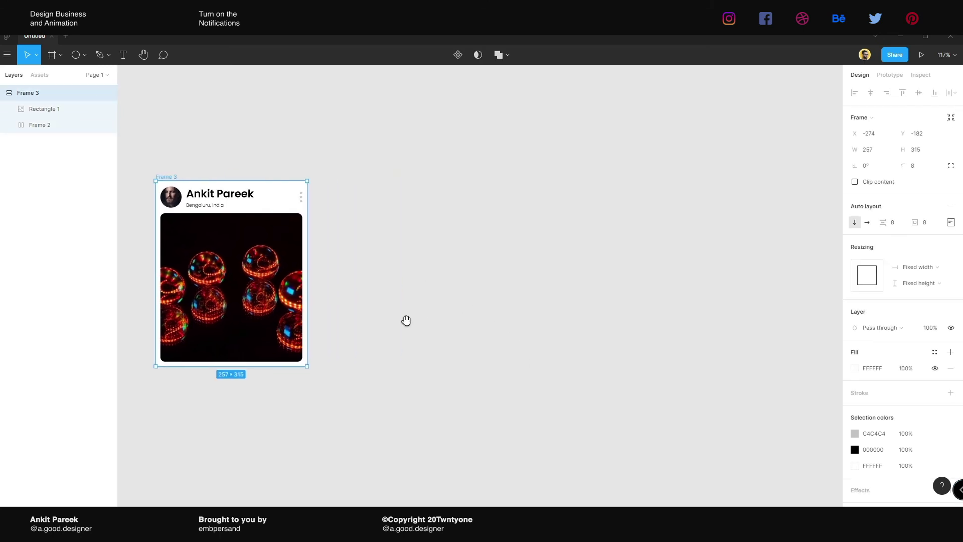
{"action": "key", "text": "ctrl+d"}
Widen Frame 4 and confirm its image rectangle stretches to 659×252
{"action": "left_click_drag", "start_coordinate": [482, 268], "coordinate": [725, 268]}
{"action": "left_click", "coordinate": [590, 142]}
{"action": "scroll", "coordinate": [590, 142], "scroll_direction": "left", "scroll_amount": 2}
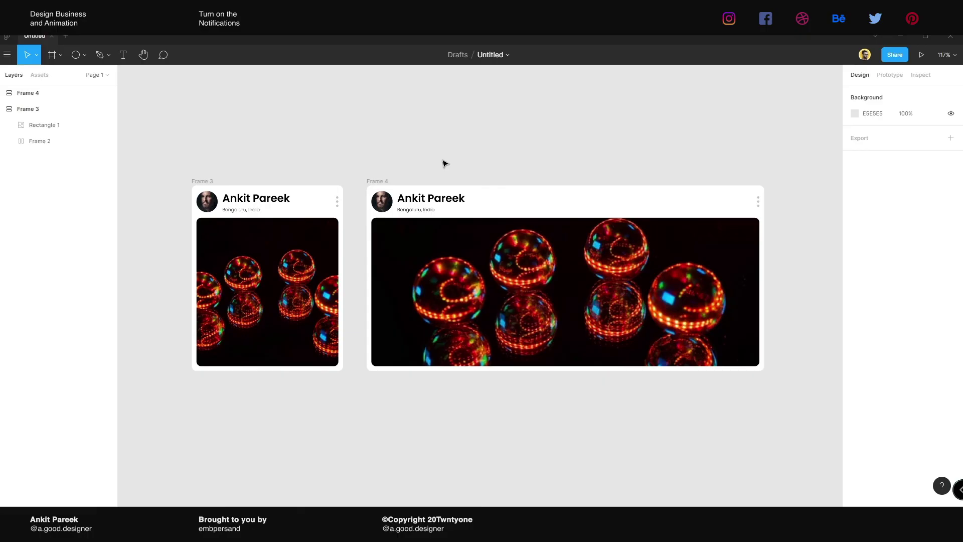
{"action": "left_click", "coordinate": [547, 286]}
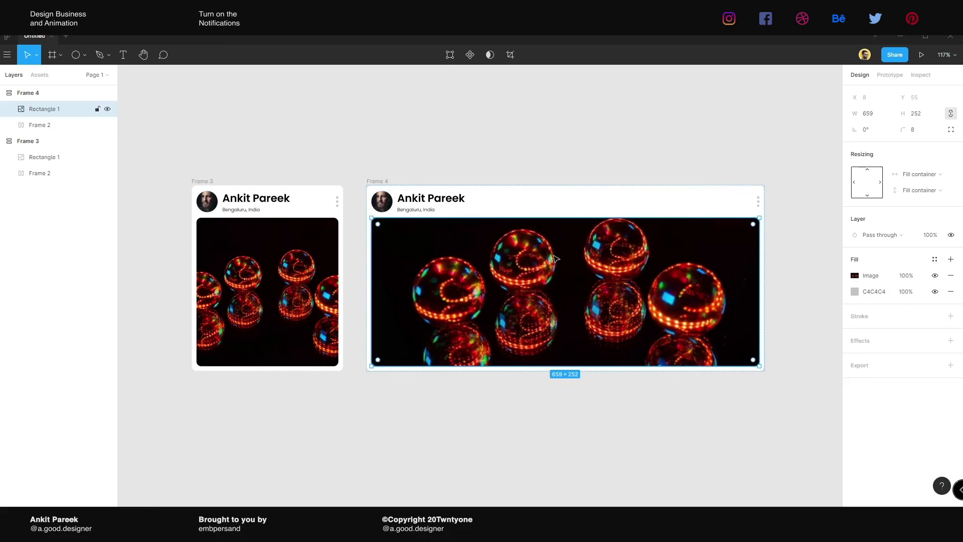
{"action": "left_click", "coordinate": [511, 130]}
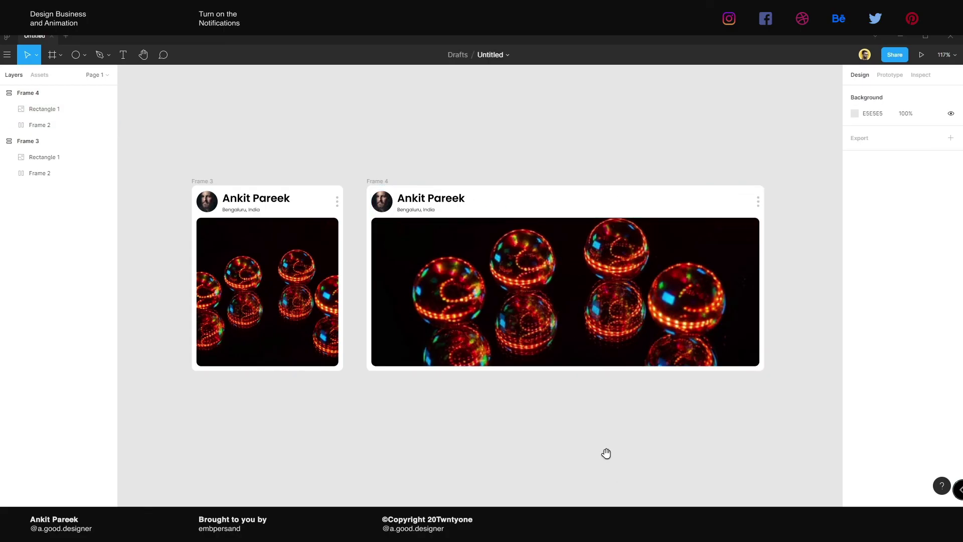
{"action": "scroll", "coordinate": [574, 428], "scroll_direction": "down", "scroll_amount": 2}
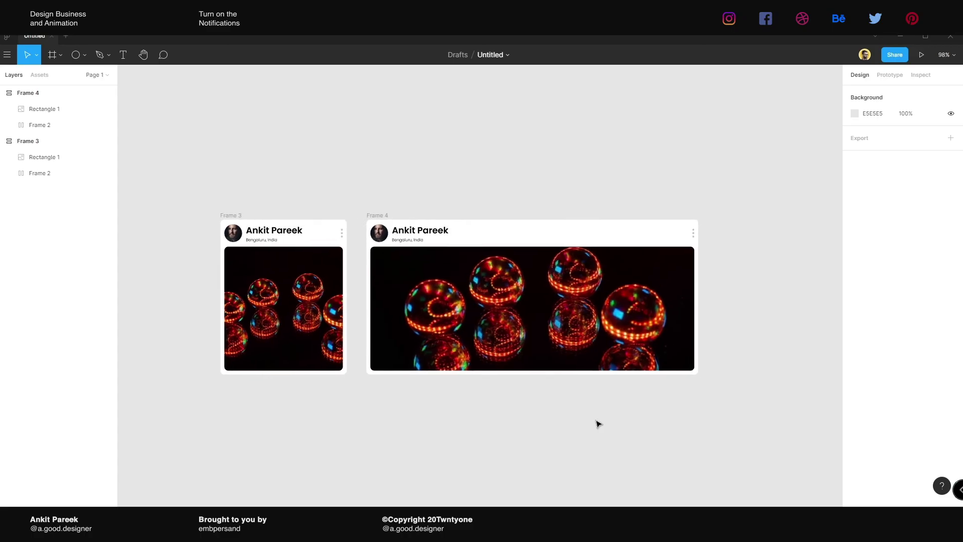